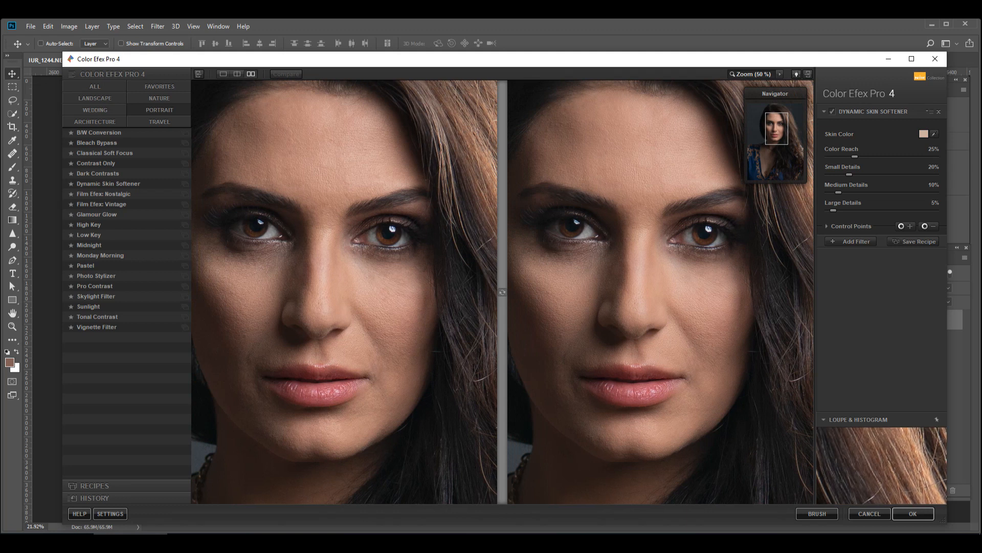
Set the Small Details of the first Dynamic Skin Softener filter to 9%.
left_click_drag(849, 175, 838, 175)
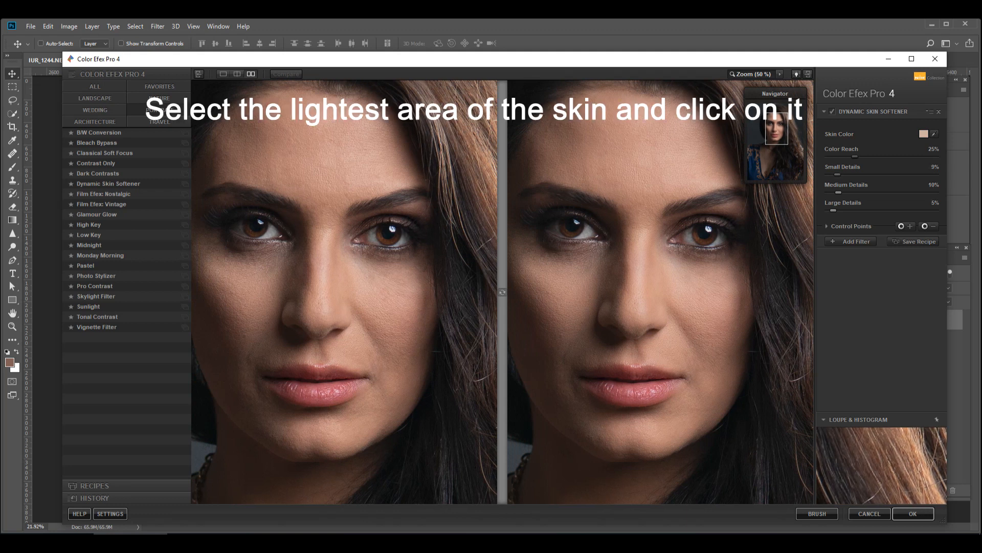
mouse_move(879, 156)
left_mouse_down()
mouse_move(899, 157)
mouse_move(870, 157)
mouse_move(879, 156)
left_mouse_up()
Add a second Dynamic Skin Softener, sample its Skin Color from the dark side of the nose, and set Color Reach 15%, Small Details 7%.
left_click(853, 241)
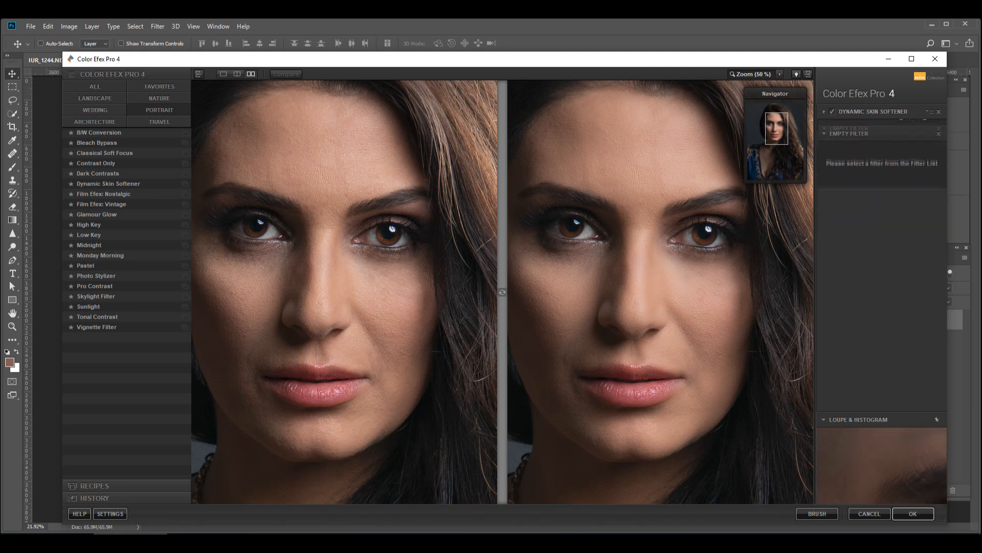
left_click(110, 184)
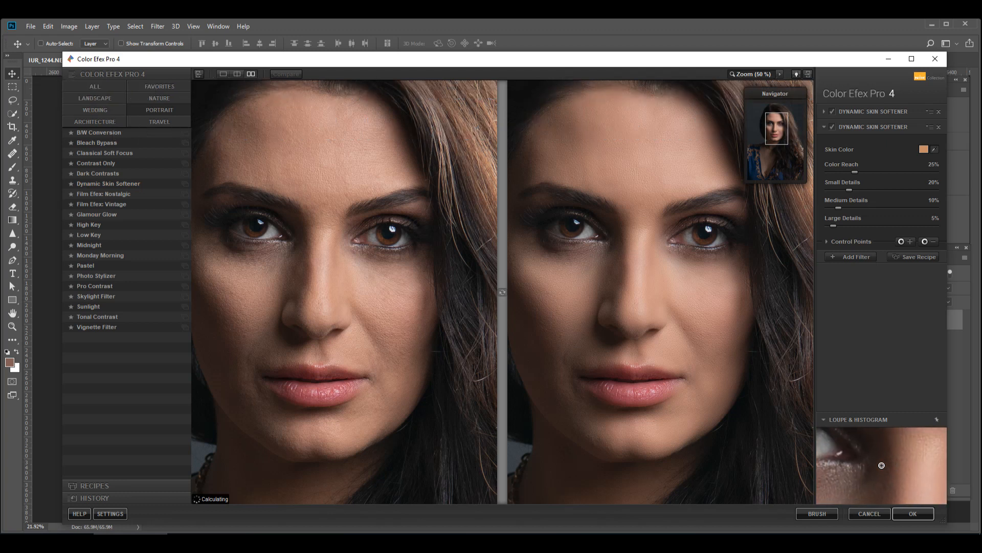
left_click(616, 243)
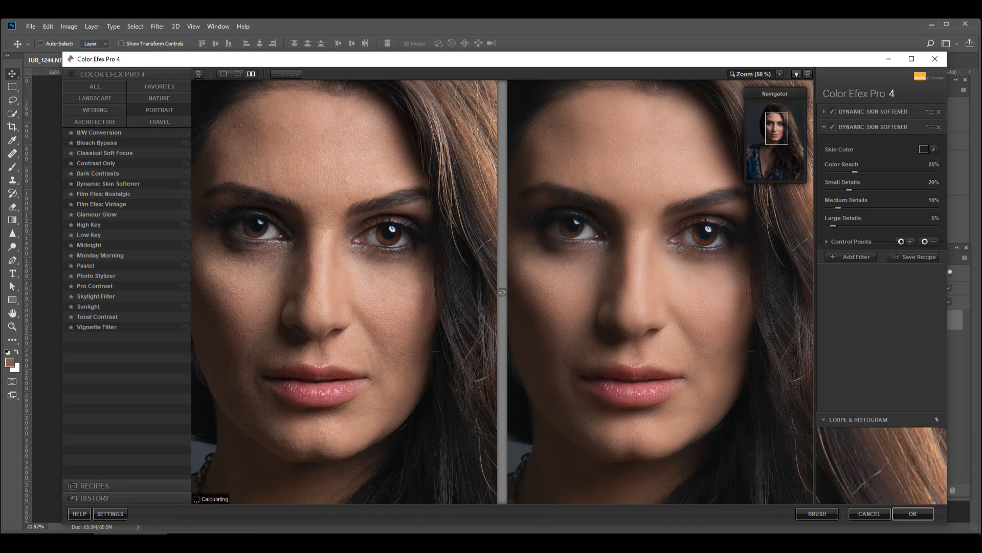
mouse_move(849, 190)
left_mouse_down()
mouse_move(835, 190)
mouse_move(844, 172)
mouse_move(864, 190)
mouse_move(836, 190)
left_mouse_up()
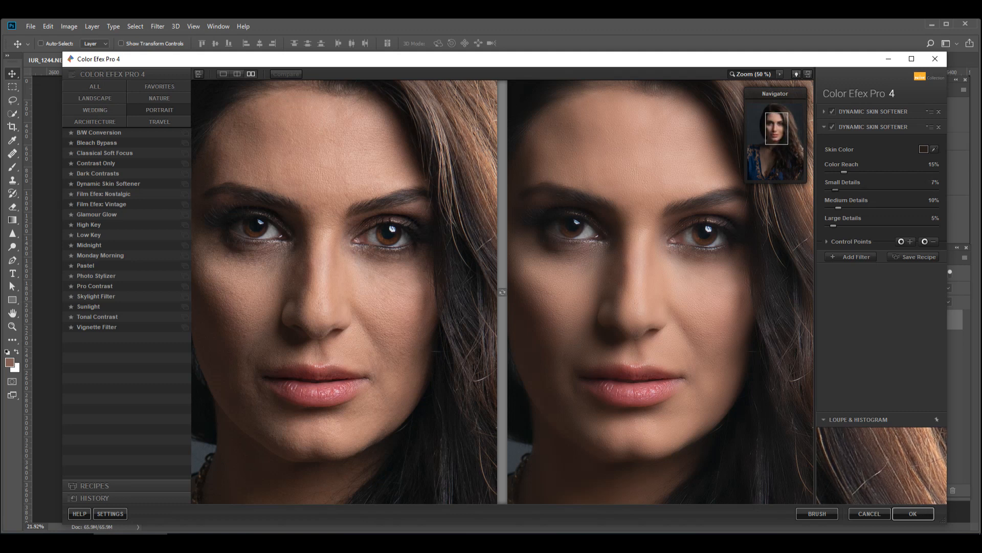
Add a third Dynamic Skin Softener with a mid-tone Skin Color, Color Reach 14% and Small Details 7%.
left_click(853, 257)
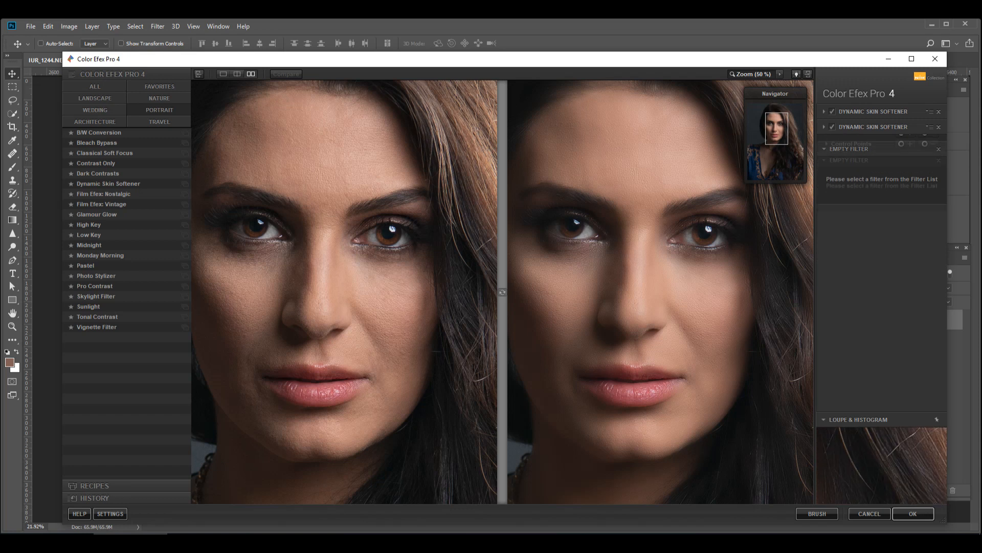
left_click(108, 183)
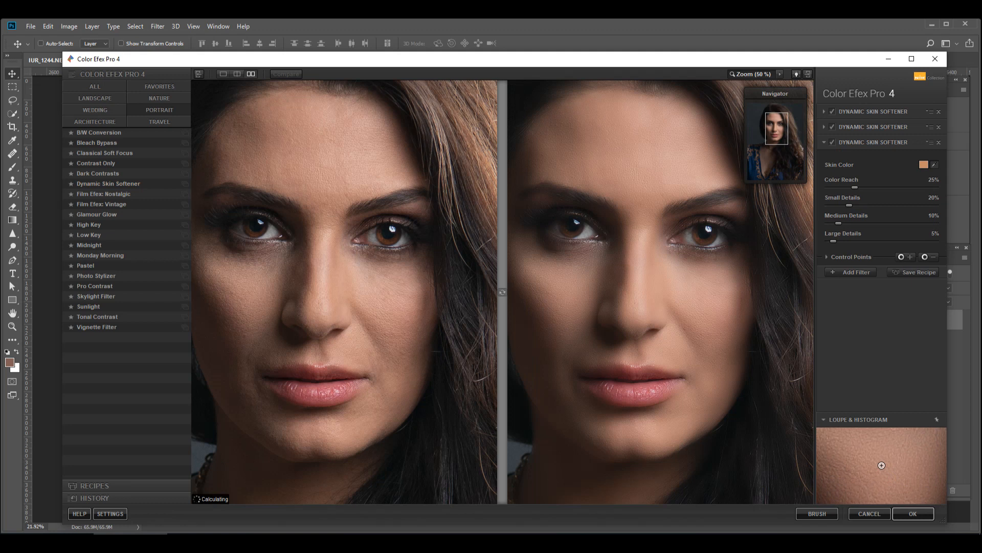
left_click_drag(855, 187, 835, 205)
Set the opacity of the third and second Dynamic Skin Softener filters to 70% and expand the first filter's control points.
left_click(826, 257)
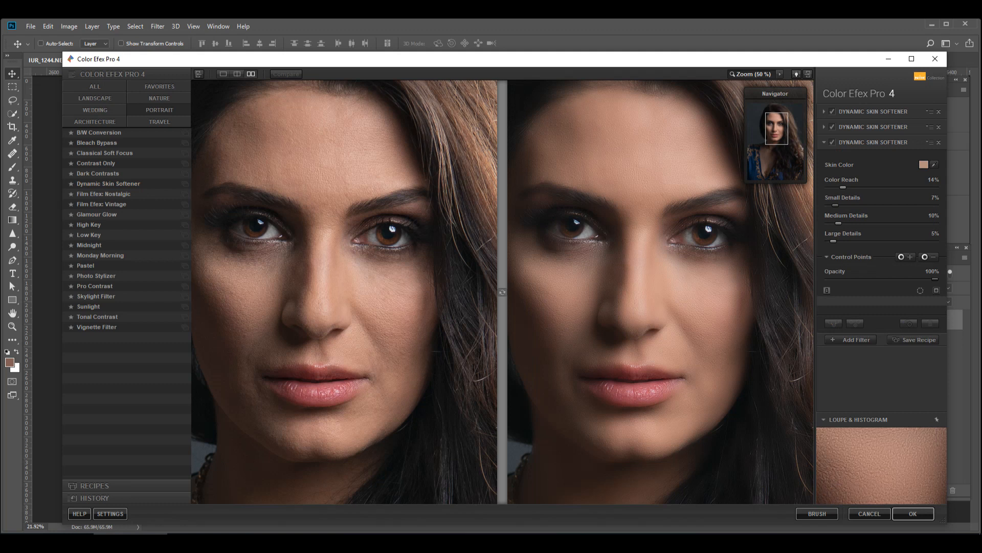
left_click_drag(921, 280, 903, 279)
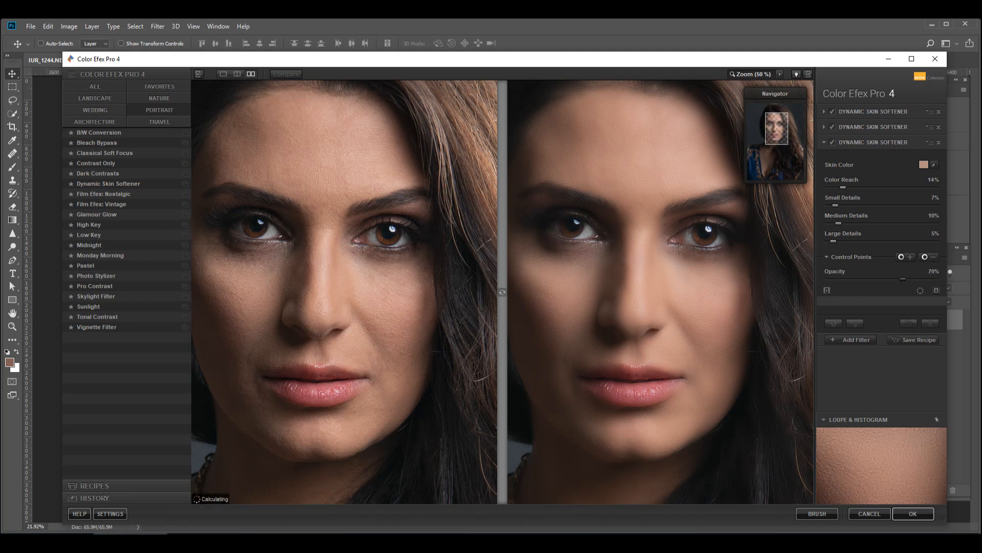
left_click(825, 127)
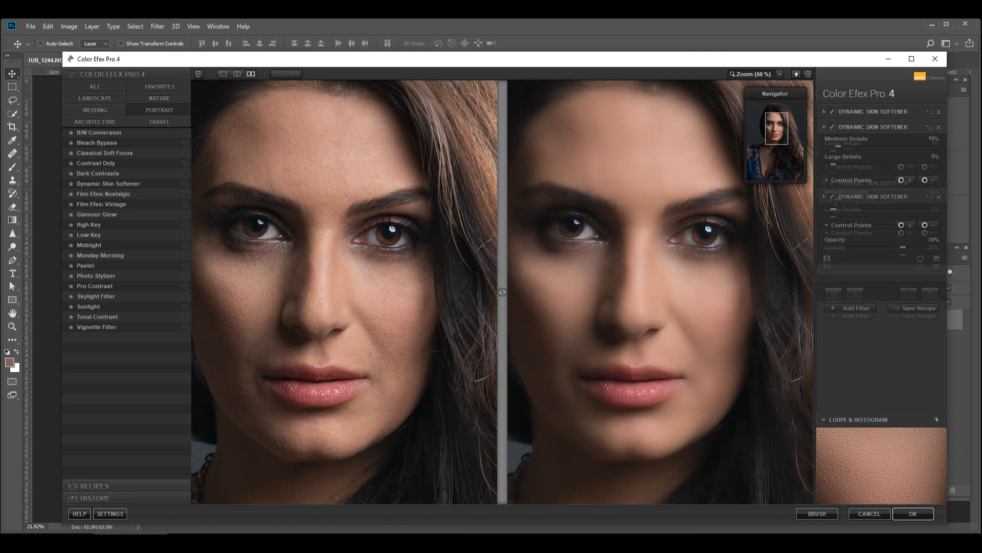
left_click(826, 241)
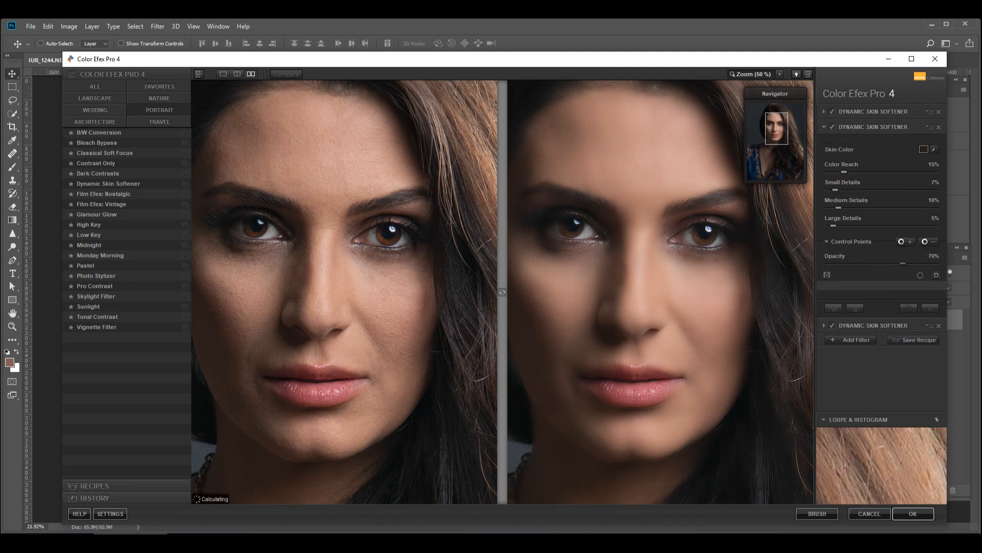
left_click(824, 112)
left_click(826, 226)
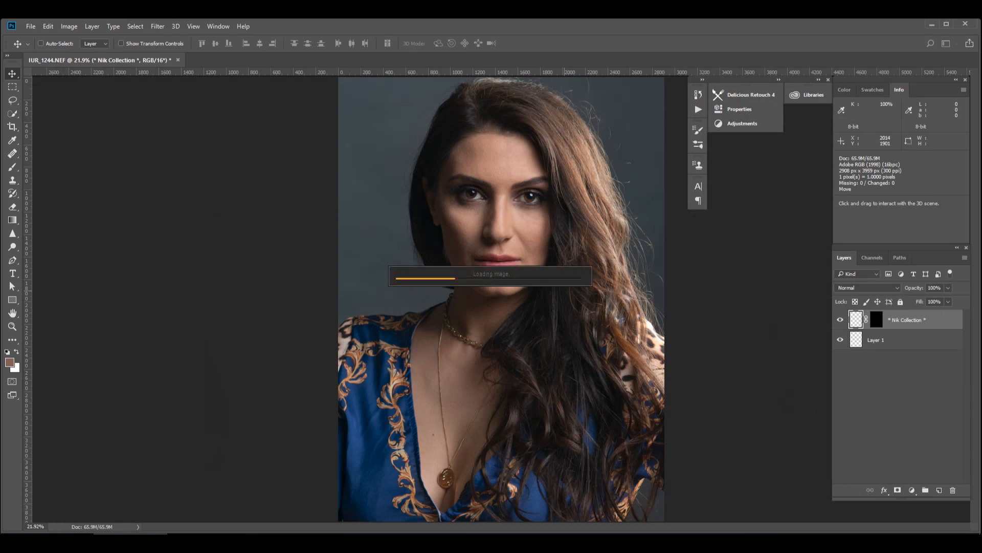
Compare the face close up with and without the Color Efex Pro 4 layer, then fit the photo on screen.
key("z")
left_click_drag(414, 137, 565, 265)
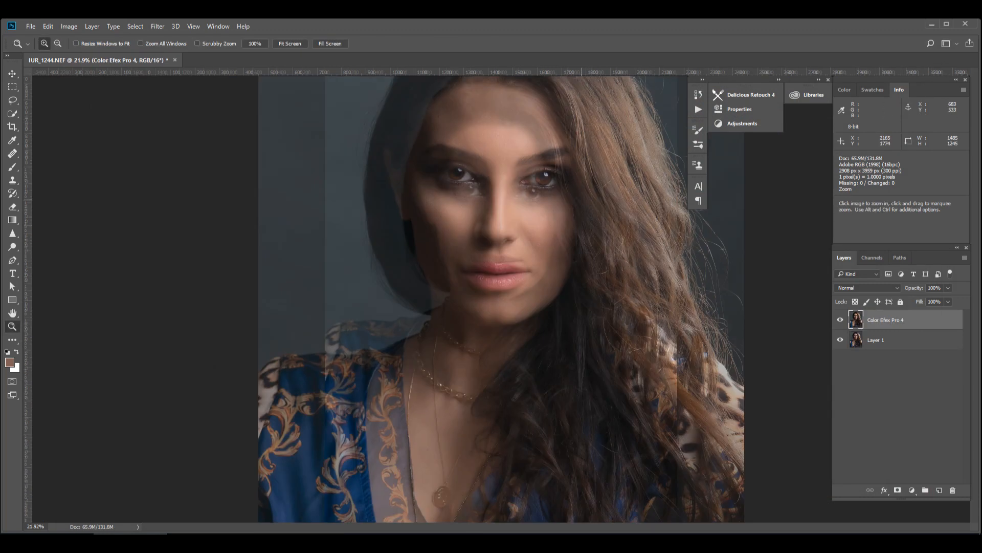
left_click(840, 320)
left_click(840, 320)
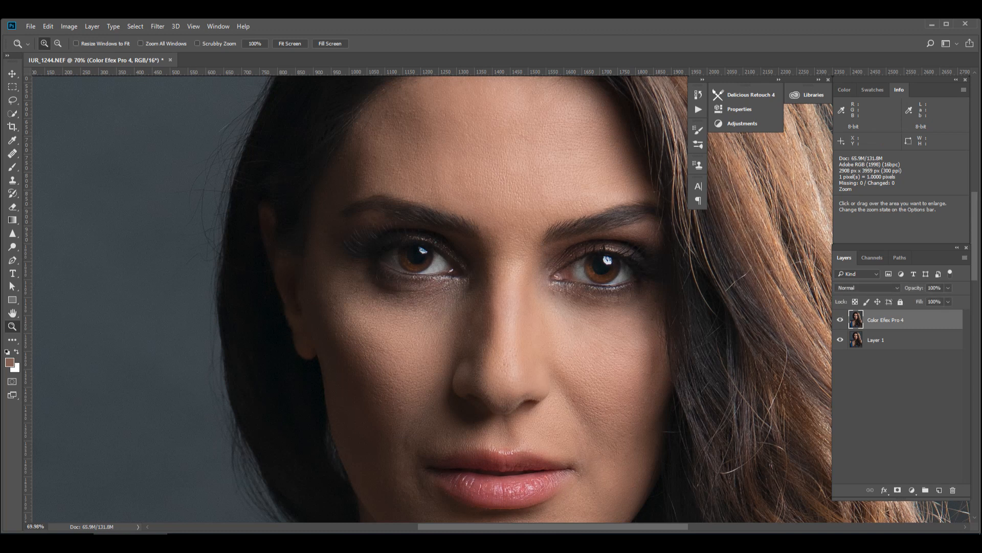
left_click(840, 320)
left_click(840, 320)
right_click(523, 293)
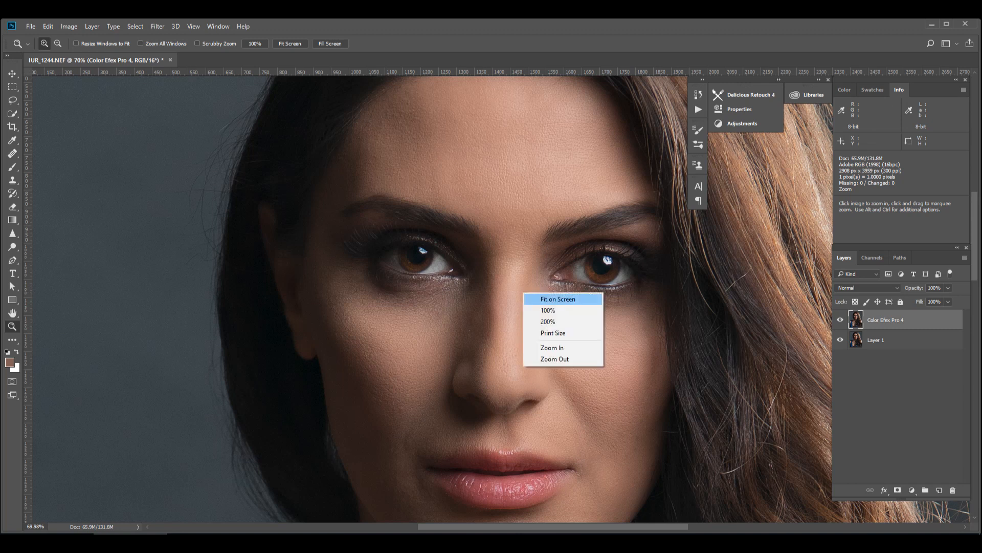
left_click(558, 298)
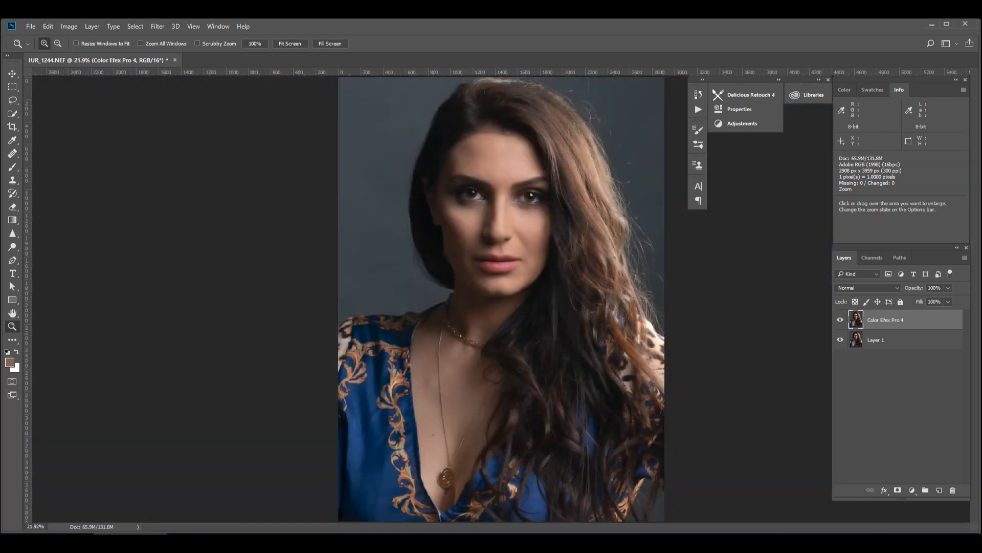
Add a layer mask to the Color Efex Pro 4 layer and invert it to black.
left_click(897, 490)
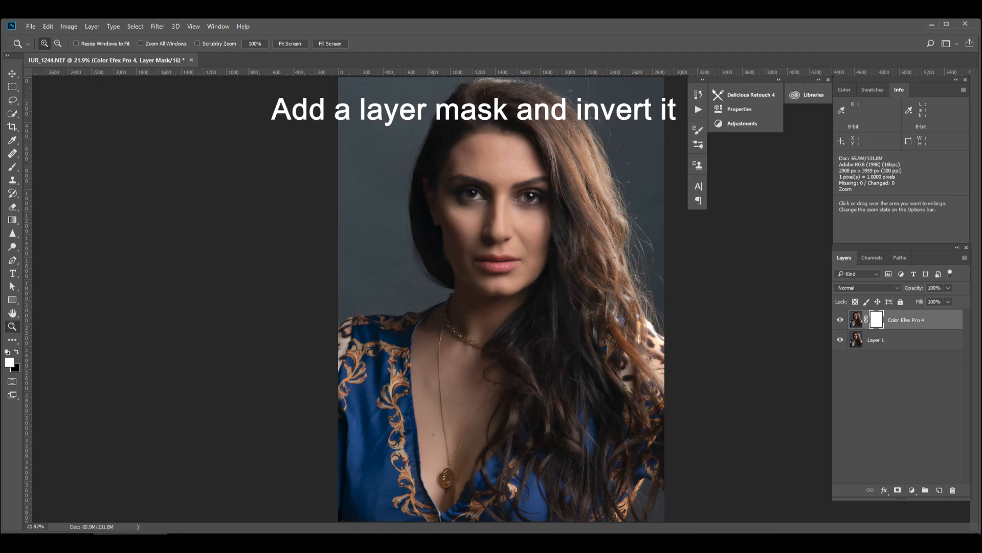
key("ctrl+i")
Paint white on the layer mask over the skin of the face, neck and chest with a larger brush at 100% opacity.
left_click_drag(436, 124, 574, 276)
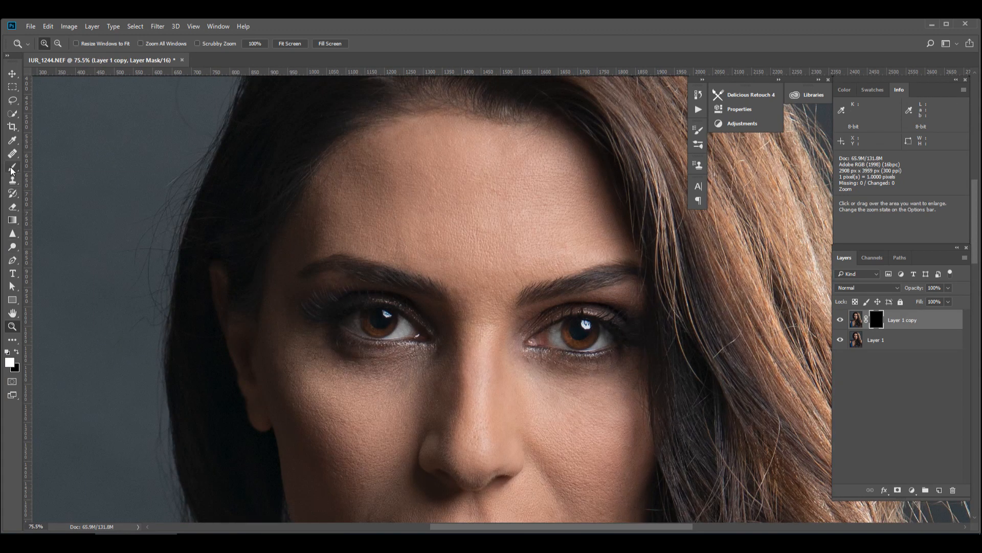
left_click(11, 167)
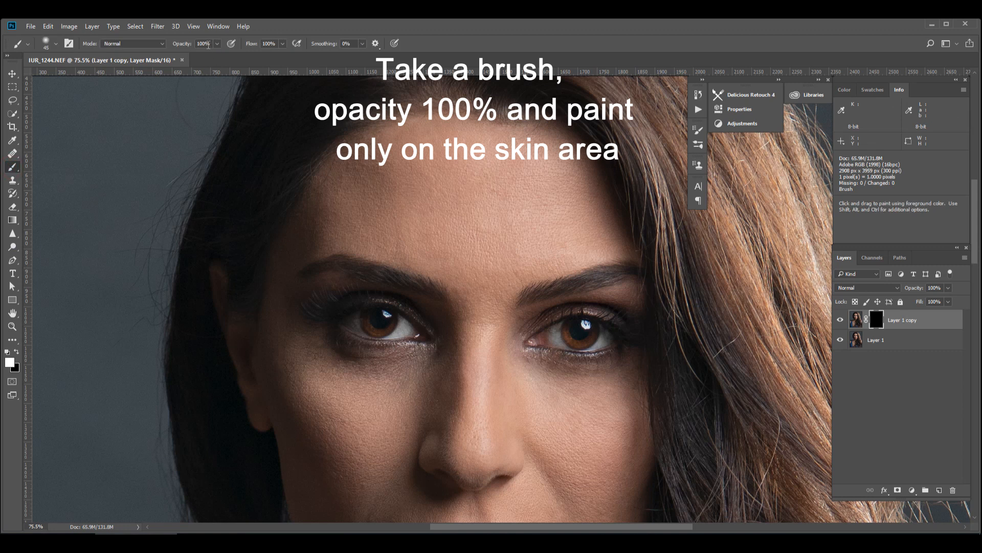
left_click(273, 43)
left_click_drag(392, 199, 399, 203)
key("bracketright")
key("bracketright")
key("bracketright")
key("bracketright")
key("bracketright")
key("bracketright")
key("bracketright")
key("bracketright")
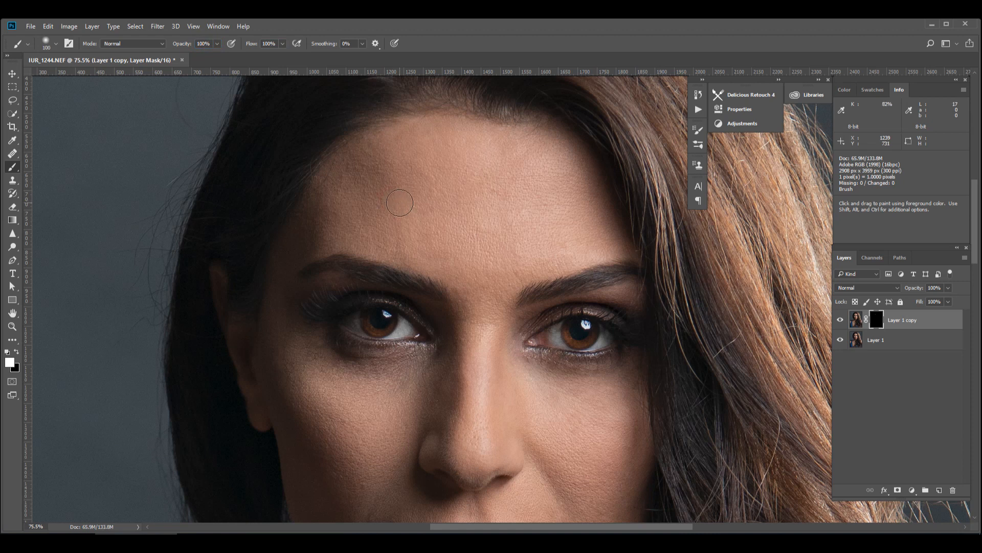
mouse_move(401, 203)
left_mouse_down()
mouse_move(379, 202)
mouse_move(381, 165)
left_mouse_up()
left_click_drag(432, 190, 491, 215)
left_click_drag(478, 375, 508, 207)
left_click_drag(445, 215, 455, 307)
left_click_drag(329, 157, 325, 199)
left_click_drag(374, 420, 375, 412)
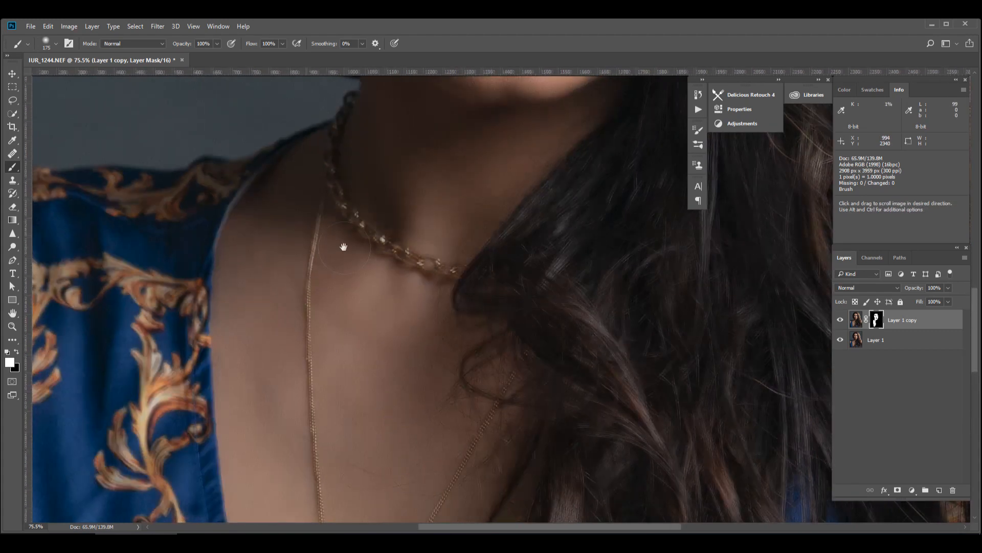
Compare the skin of the face close up with the Layer 1 copy softening shown and hidden.
key("z")
right_click(445, 218)
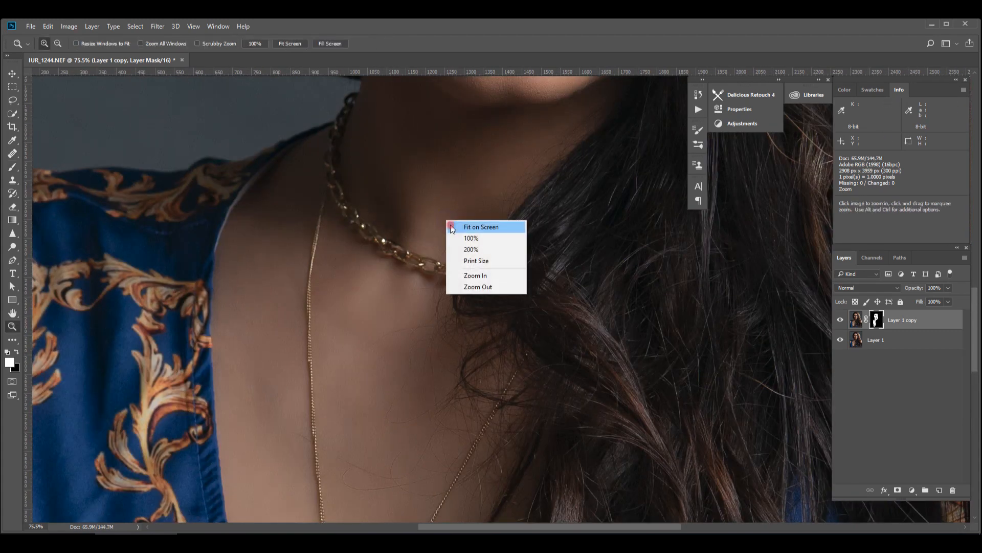
left_click(470, 228)
left_click_drag(401, 139, 629, 363)
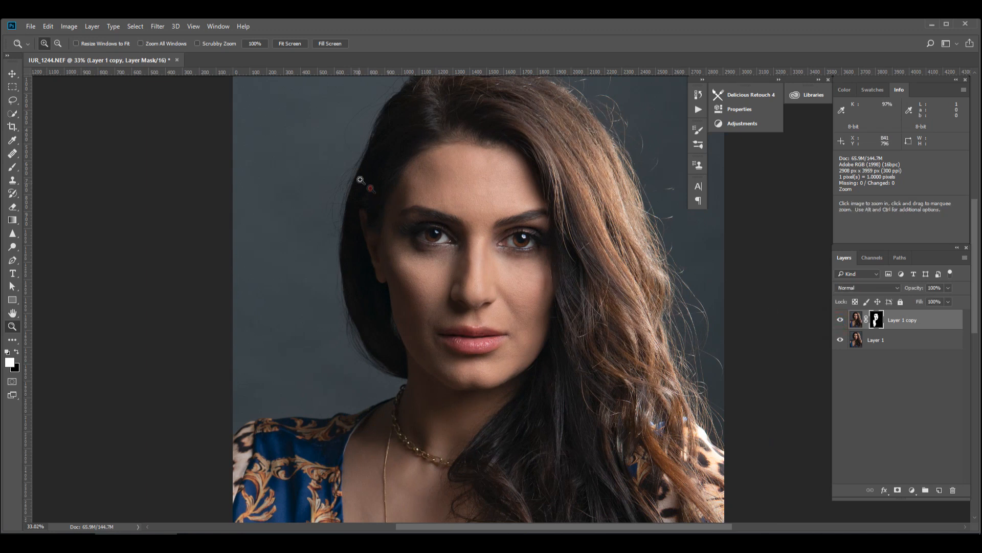
left_click_drag(358, 180, 629, 383)
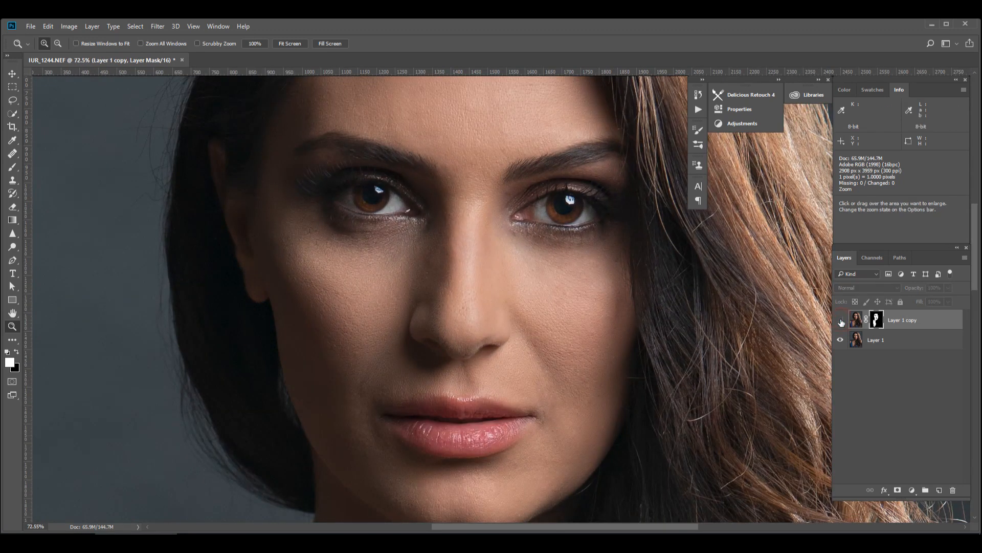
left_click_drag(467, 247, 645, 422)
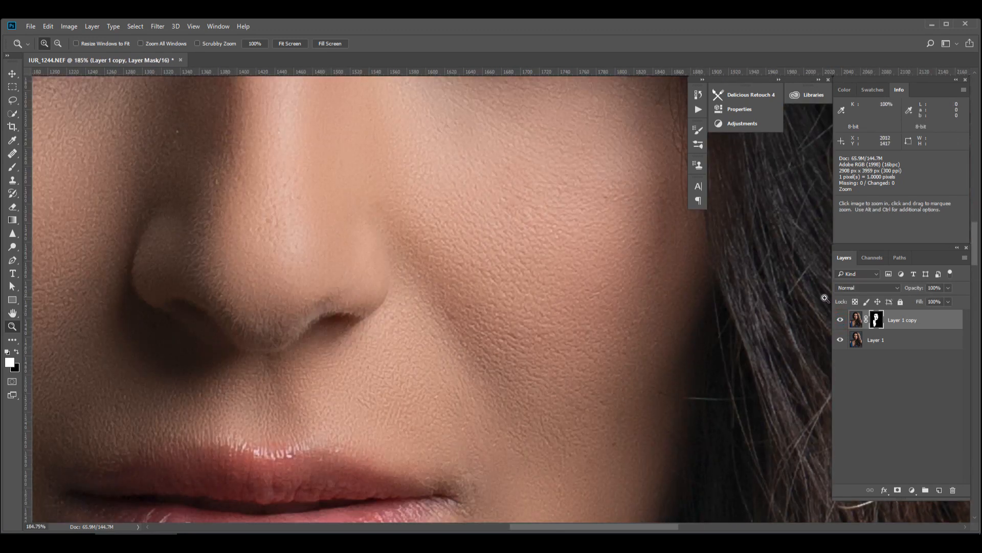
left_click(839, 321)
left_click(839, 322)
right_click(536, 303)
left_click(555, 310)
Lower the opacity of Layer 1 copy to 72% and stamp all visible layers into a new layer on top.
left_click_drag(391, 129, 657, 325)
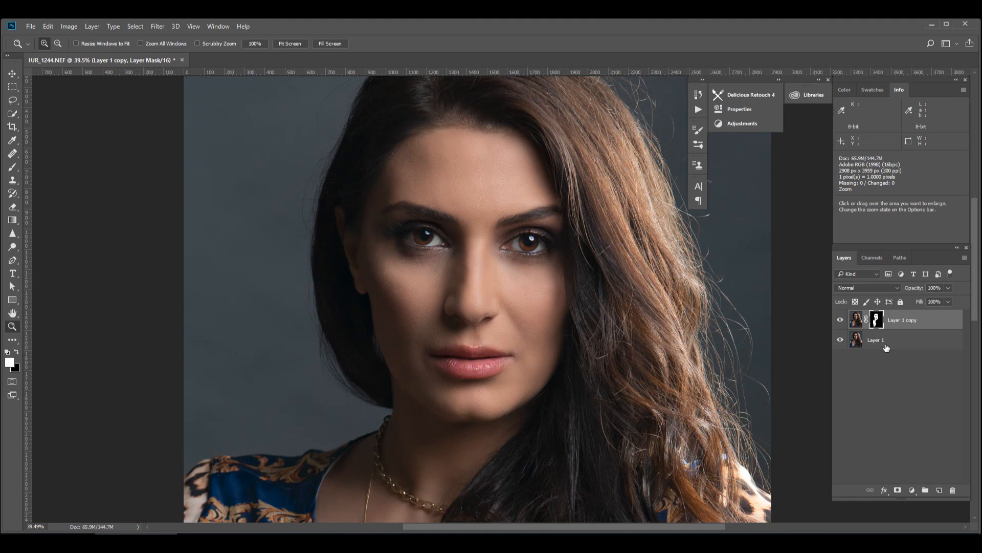
left_click(948, 288)
mouse_move(948, 301)
left_mouse_down()
mouse_move(901, 303)
mouse_move(947, 302)
mouse_move(935, 299)
left_mouse_up()
left_click(931, 325)
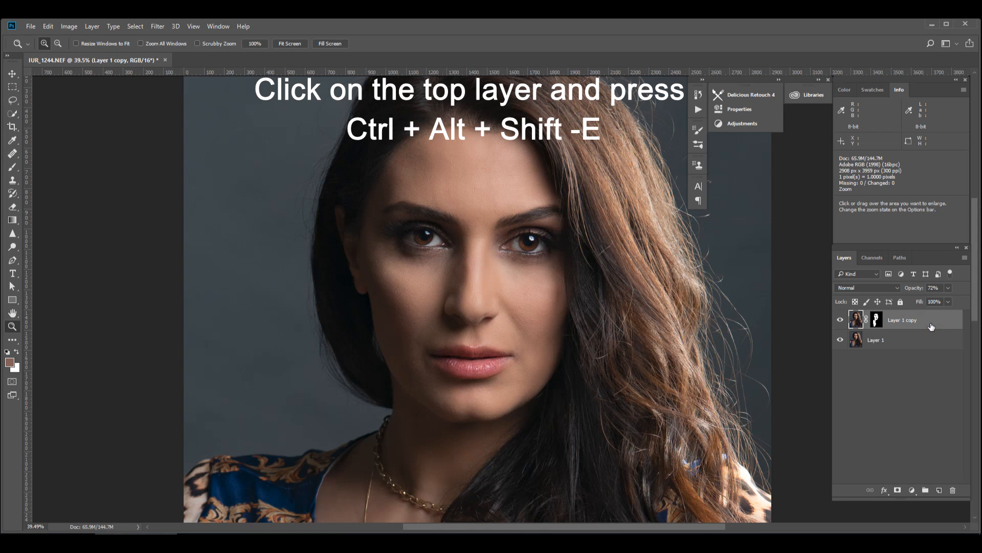
key("ctrl+alt+shift+e")
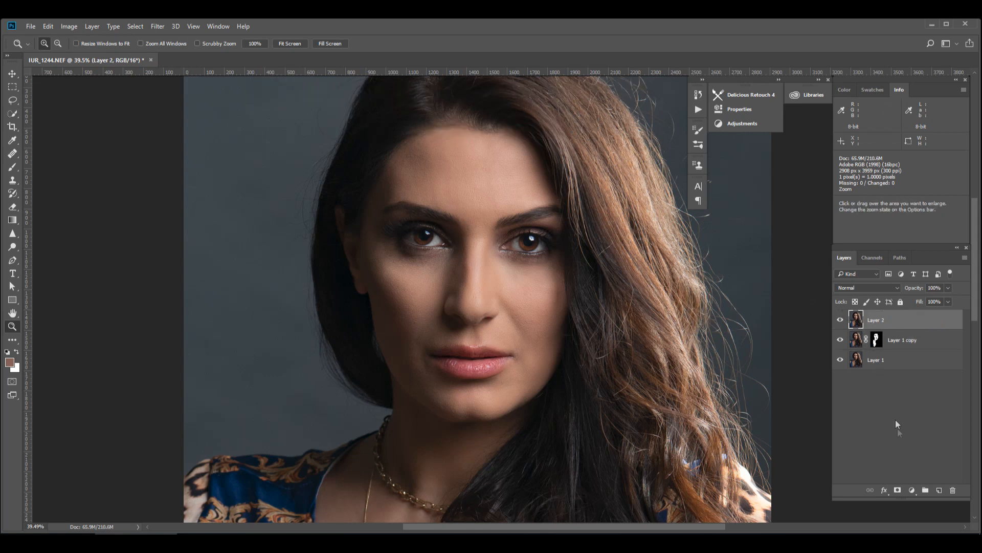
Add a Curves adjustment layer above the merged layer and make its curve active instead of its mask.
left_click(911, 491)
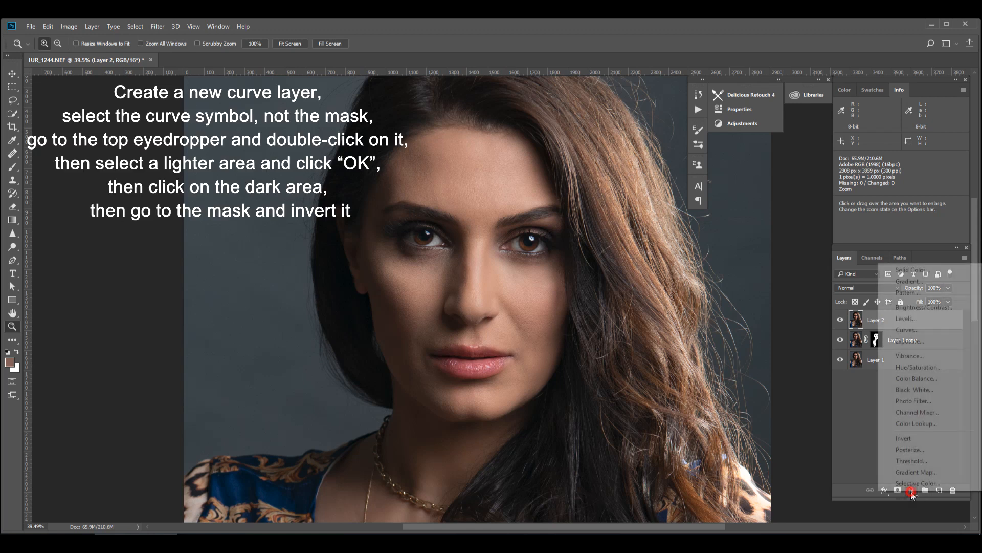
left_click(907, 330)
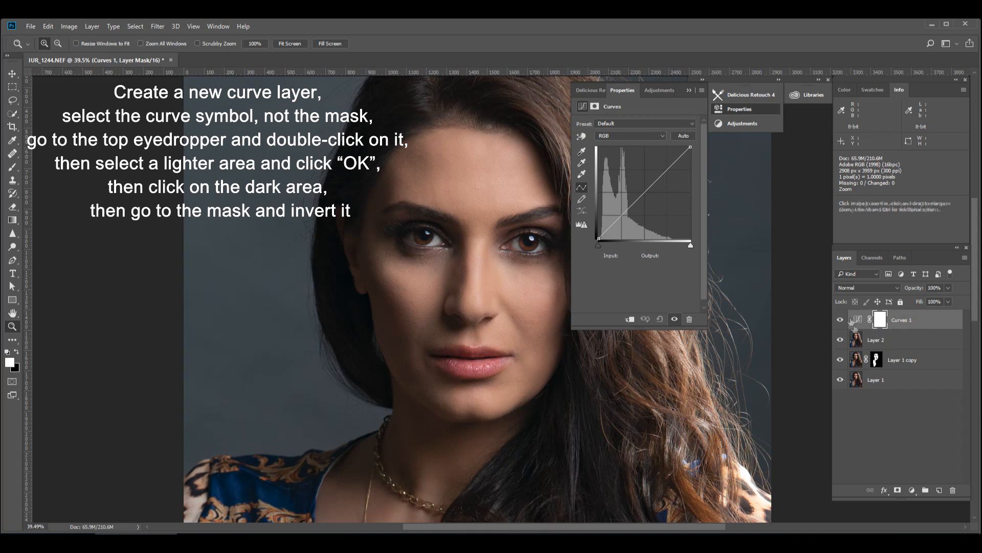
left_click(858, 322)
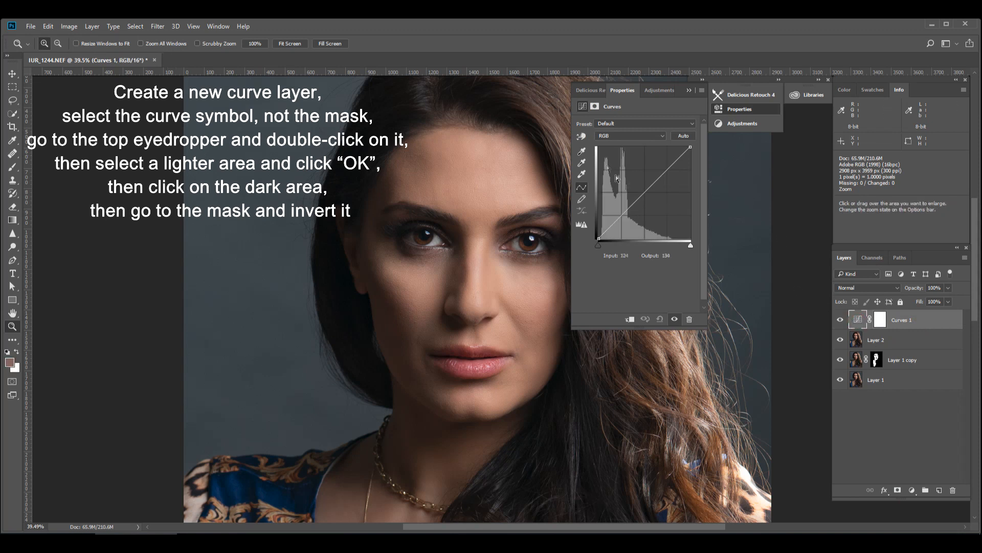
Set the Curves target shadow color to 725c50 sampled from the skin under the eye, without saving it as a default.
double_click(583, 153)
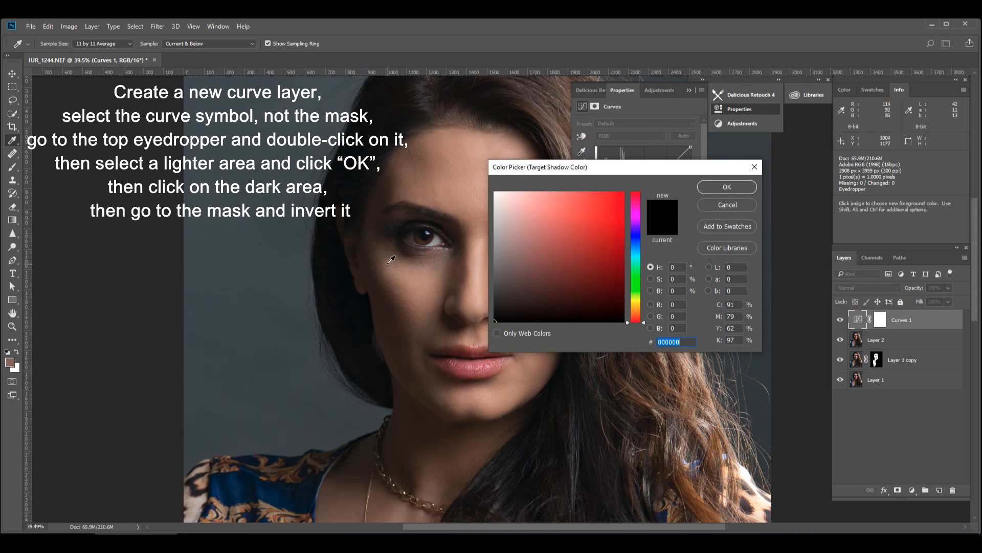
left_click(389, 261)
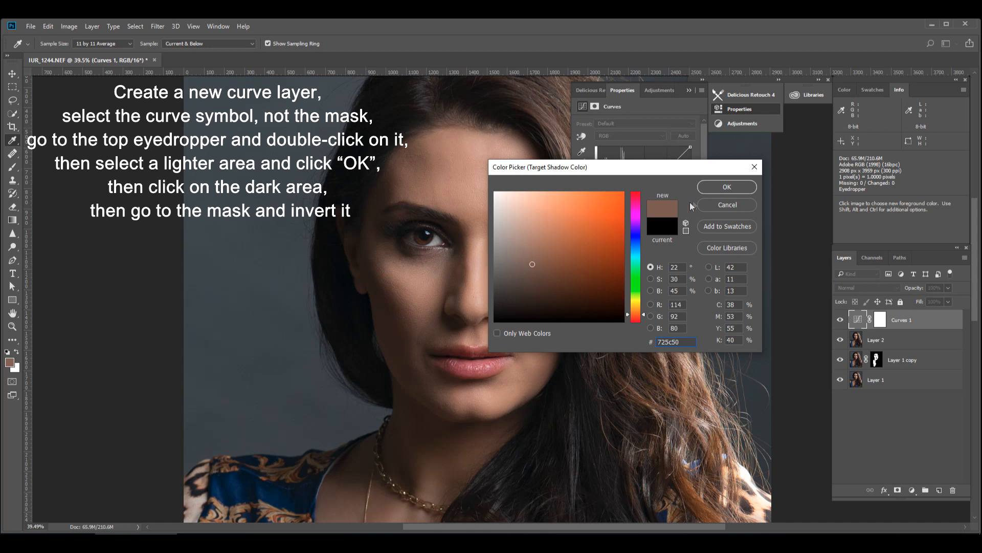
left_click(723, 188)
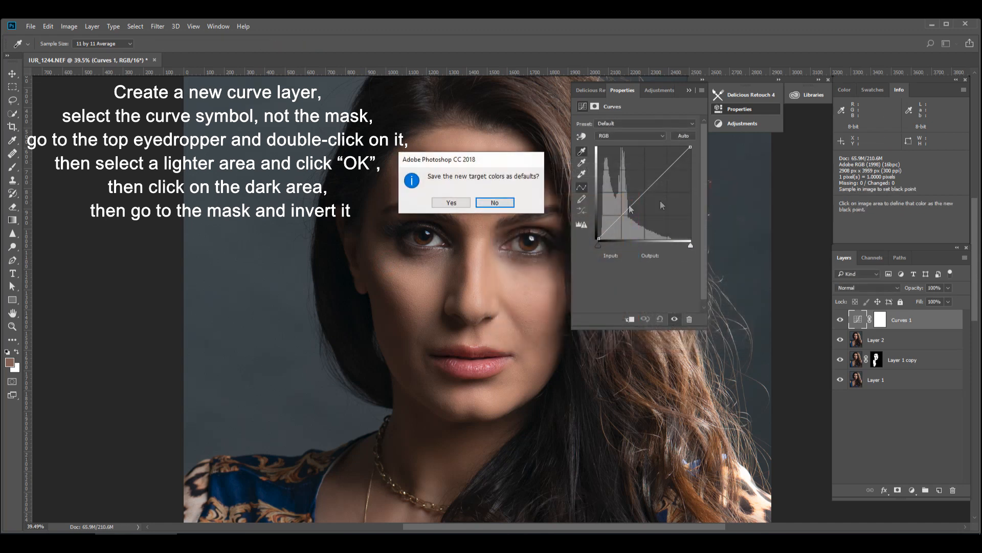
left_click(499, 203)
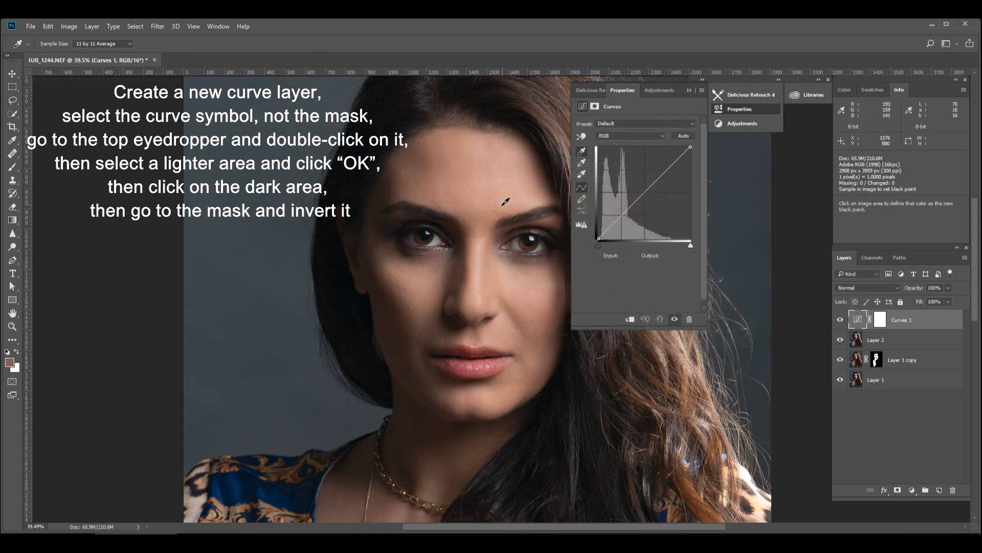
Set the black point on the dark skin directly under the image's left eye and invert the Curves 1 mask to black.
left_click(420, 252)
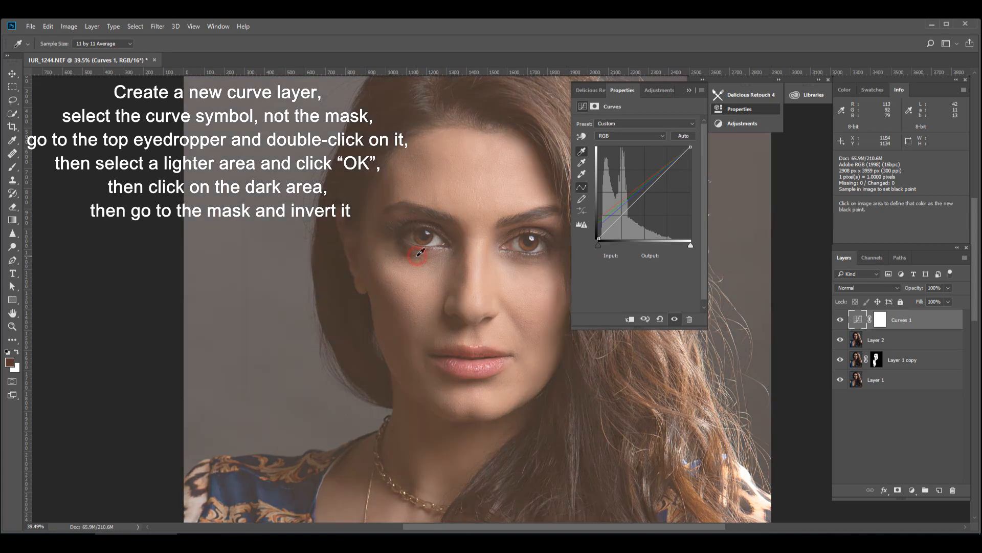
left_click(884, 321)
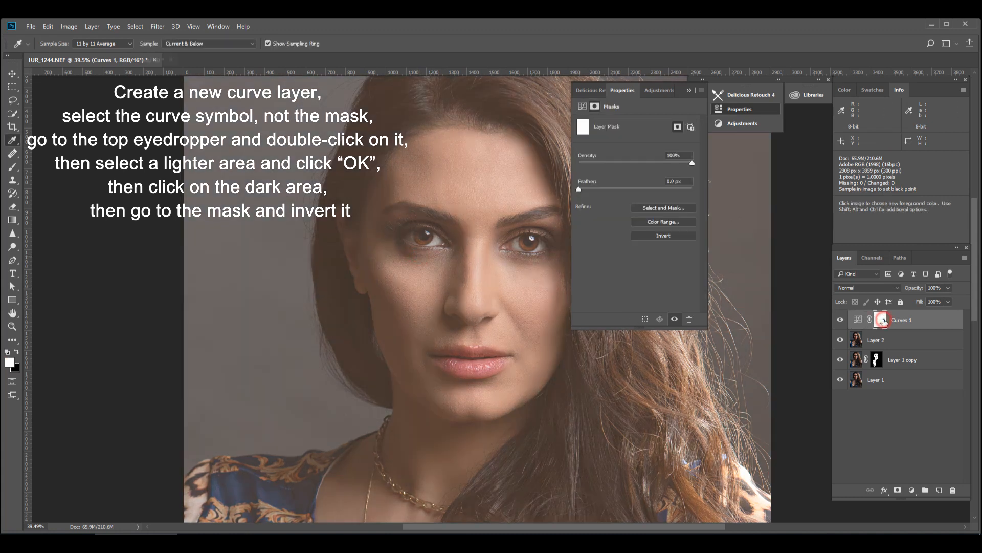
key("ctrl+i")
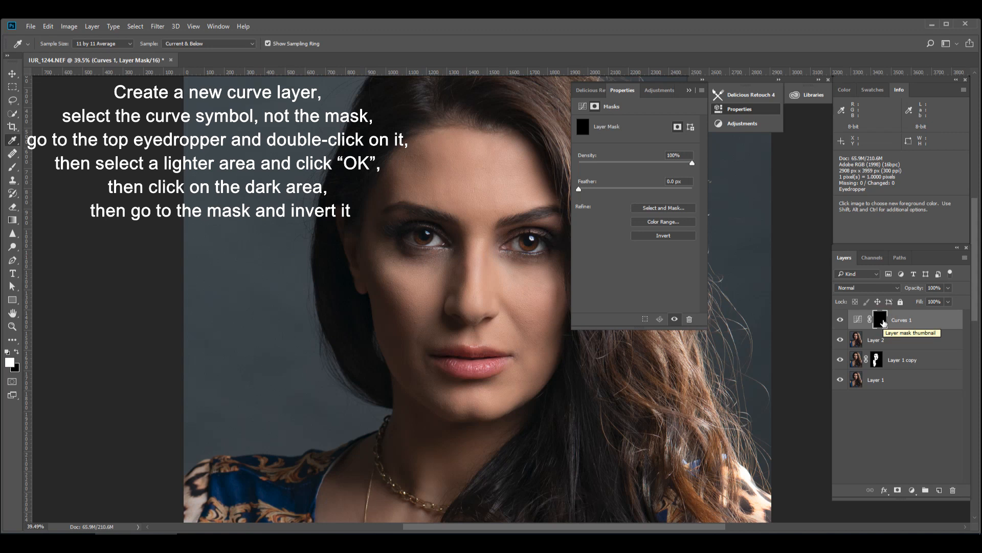
Set up a smaller white Brush with 23% opacity and 21% flow for painting on the Curves 1 mask.
key("z")
left_click_drag(334, 170, 632, 368)
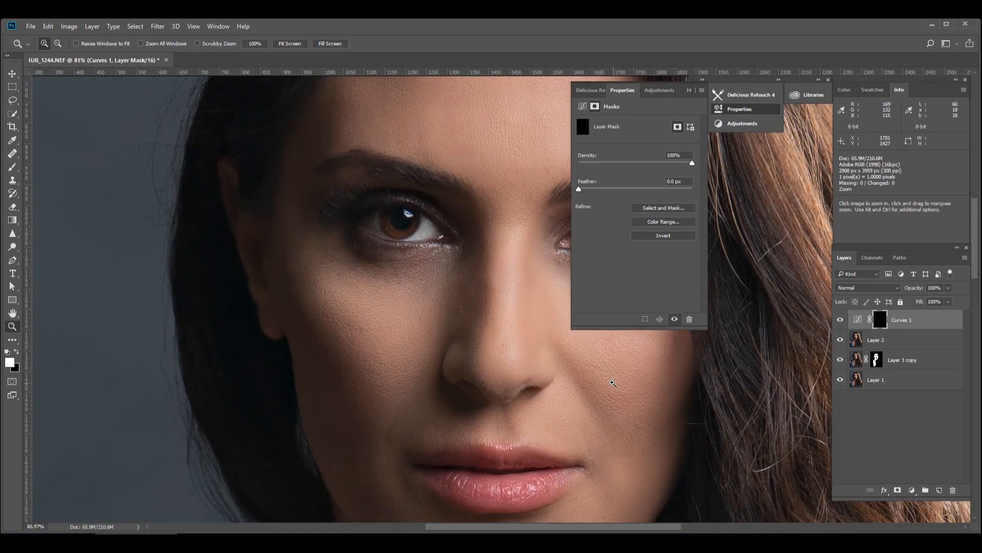
left_click(13, 167)
left_click(217, 44)
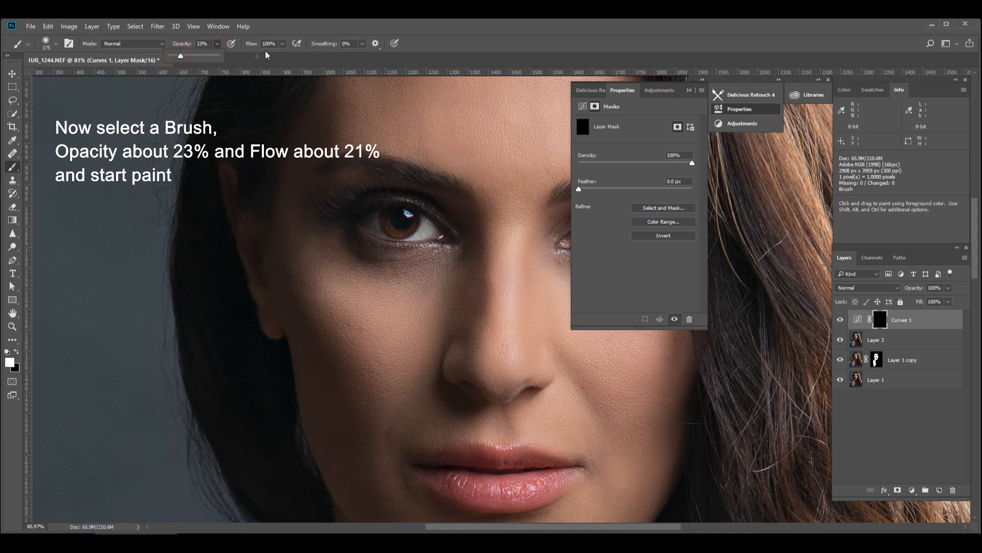
left_click(283, 44)
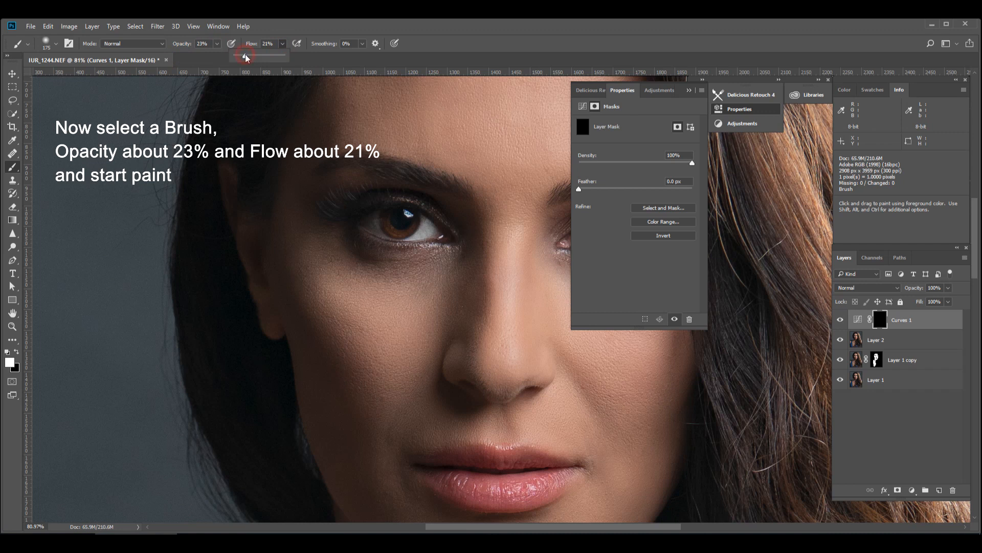
key("bracketleft")
key("bracketleft")
key("bracketleft")
key("bracketleft")
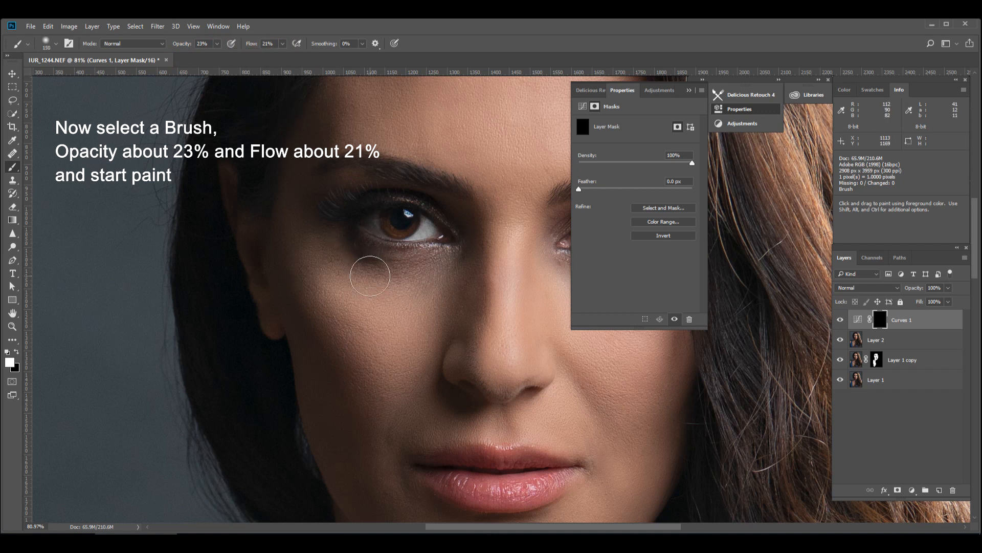
Paint on the Curves 1 mask over the dark skin under the image's left eye and down beside the nose.
mouse_move(355, 252)
left_mouse_down()
mouse_move(394, 263)
mouse_move(338, 265)
mouse_move(358, 272)
mouse_move(446, 267)
mouse_move(412, 305)
mouse_move(404, 276)
mouse_move(427, 268)
mouse_move(355, 255)
left_mouse_up()
left_click_drag(325, 254, 395, 262)
left_click_drag(450, 250, 461, 337)
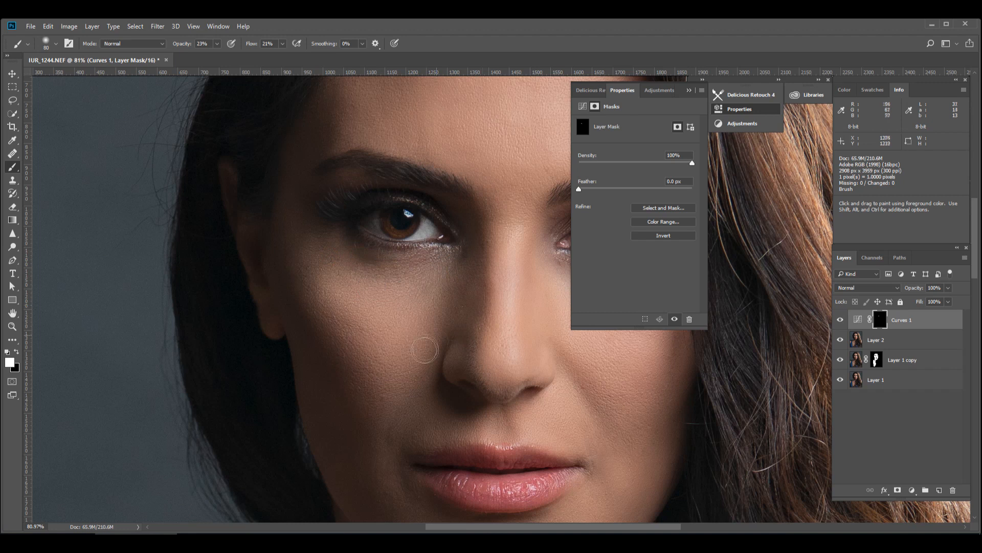
mouse_move(334, 243)
left_mouse_down()
mouse_move(423, 262)
mouse_move(325, 244)
mouse_move(396, 280)
mouse_move(401, 263)
mouse_move(418, 274)
mouse_move(355, 293)
left_mouse_up()
Compare the face with the Curves 1 correction hidden and shown.
key("z")
right_click(405, 288)
left_click(408, 292)
left_click_drag(377, 103, 609, 335)
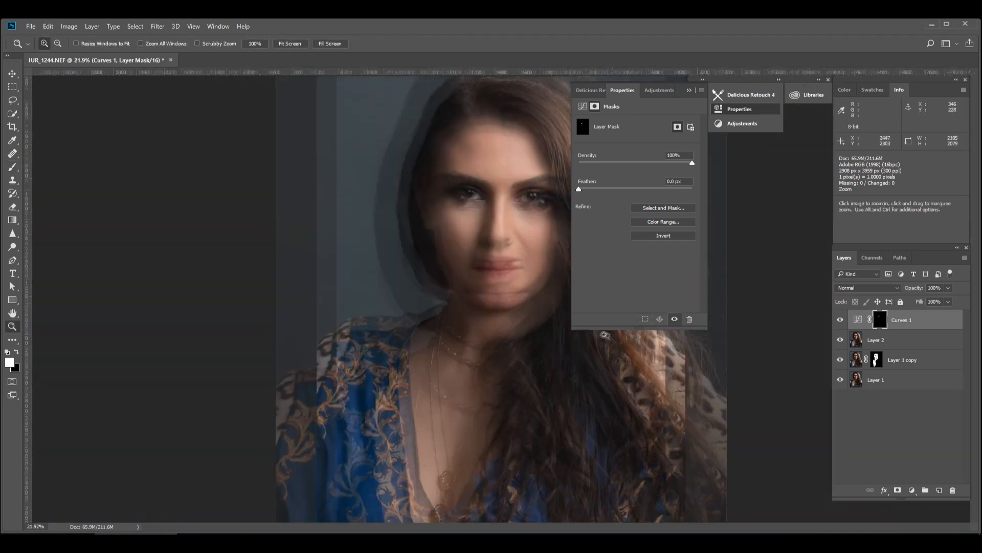
left_click(689, 90)
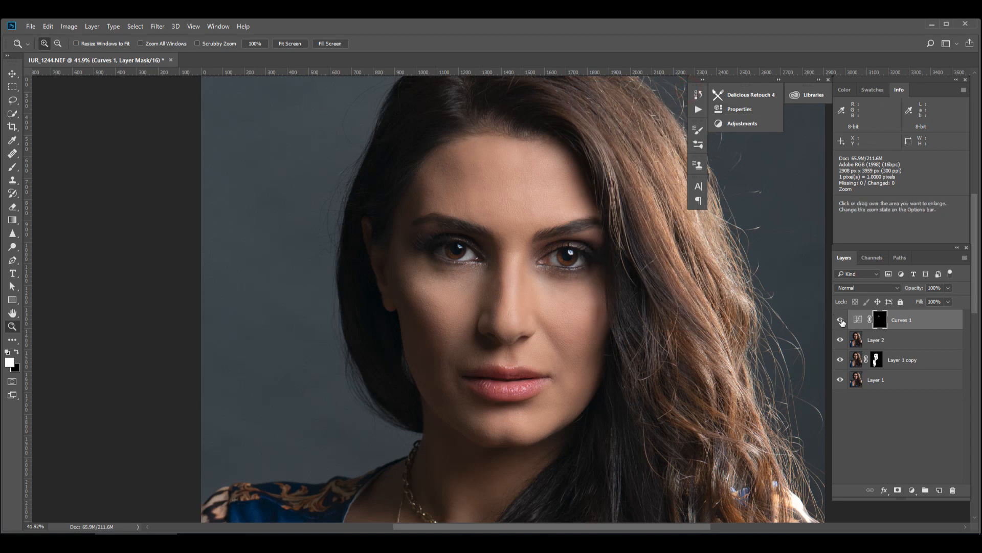
left_click(841, 320)
left_click(841, 320)
left_click(841, 321)
left_click(842, 320)
Add a second Curves adjustment layer above Curves 1 and make its curve active instead of its mask.
left_click(912, 490)
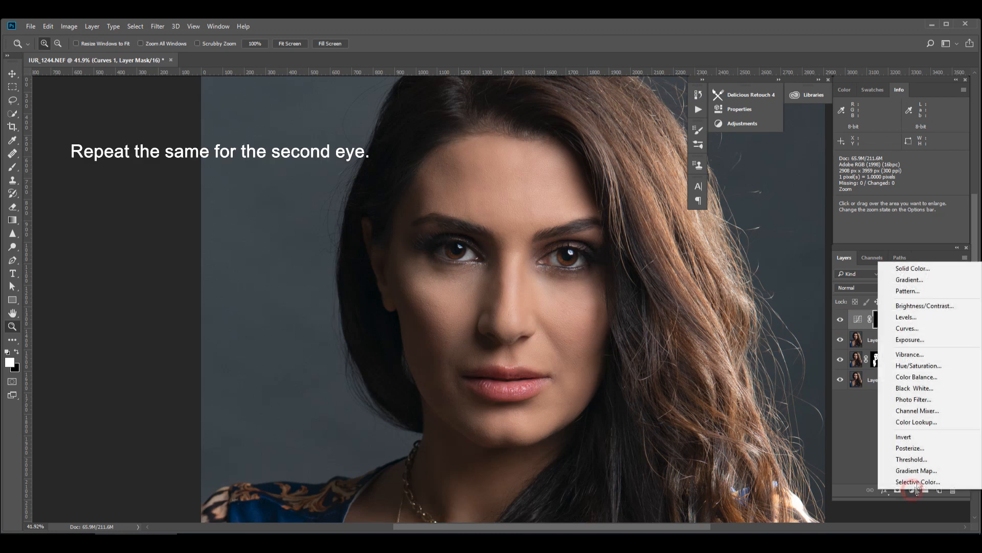
left_click(919, 329)
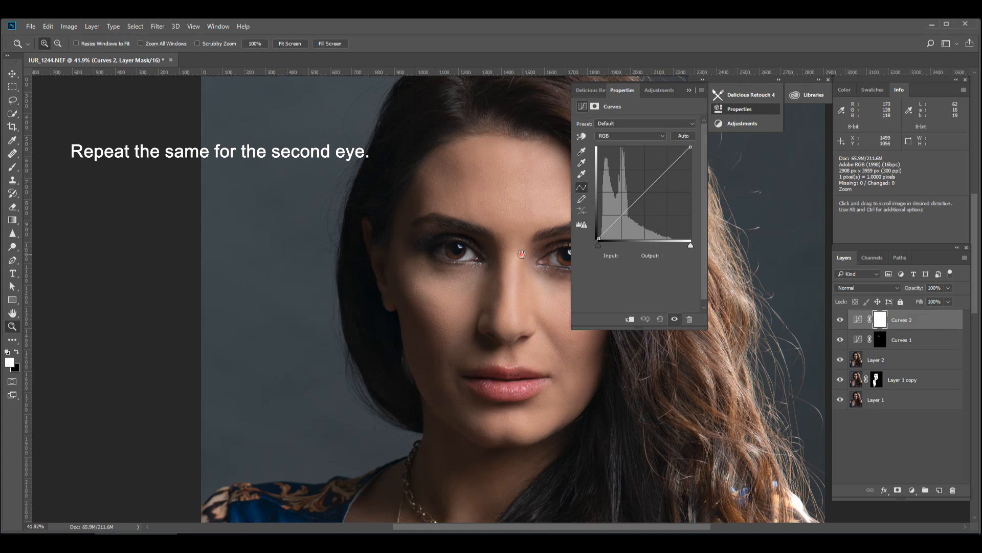
left_click_drag(522, 254, 432, 254)
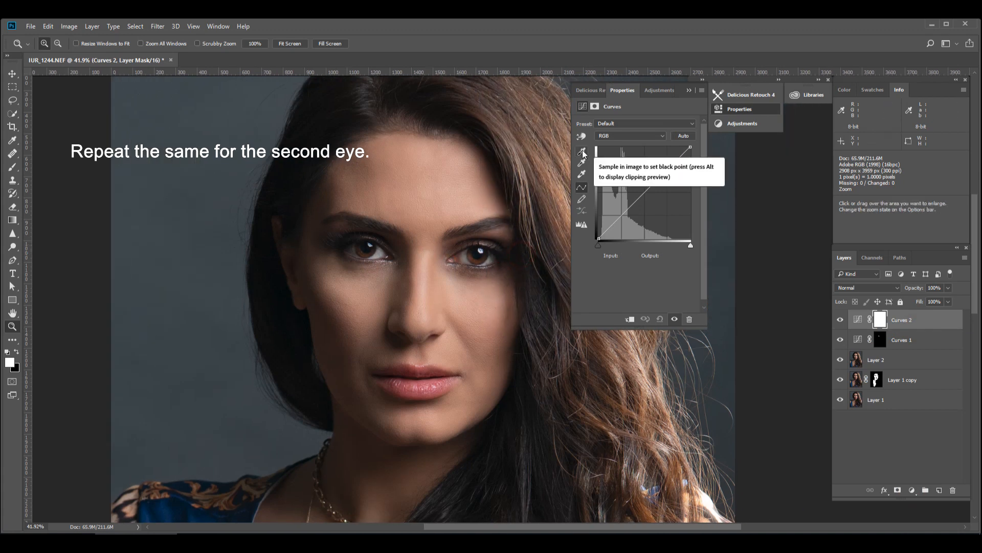
left_click(858, 321)
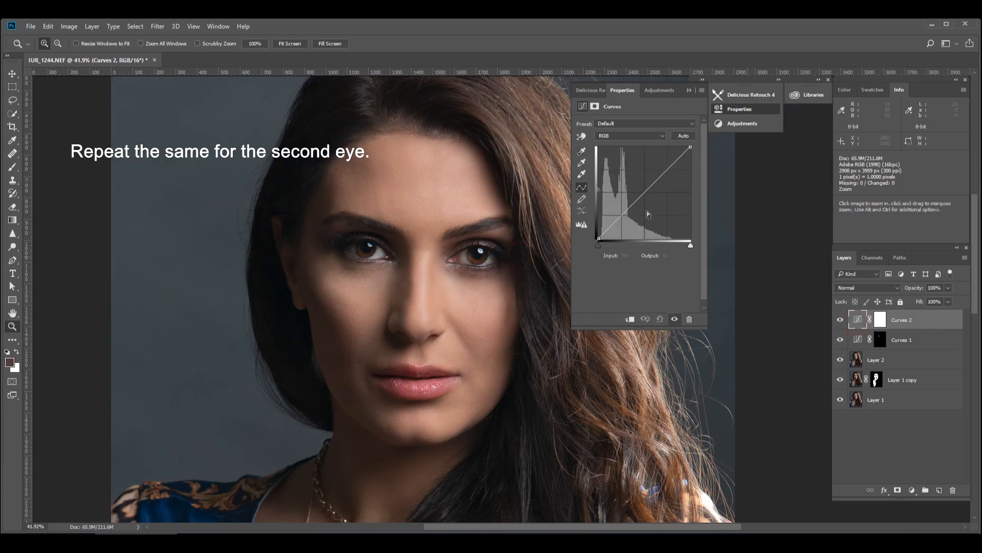
Set the target shadow color to 8b7065, sampled from lighter skin below the image's right eye, without saving it as a default.
double_click(581, 151)
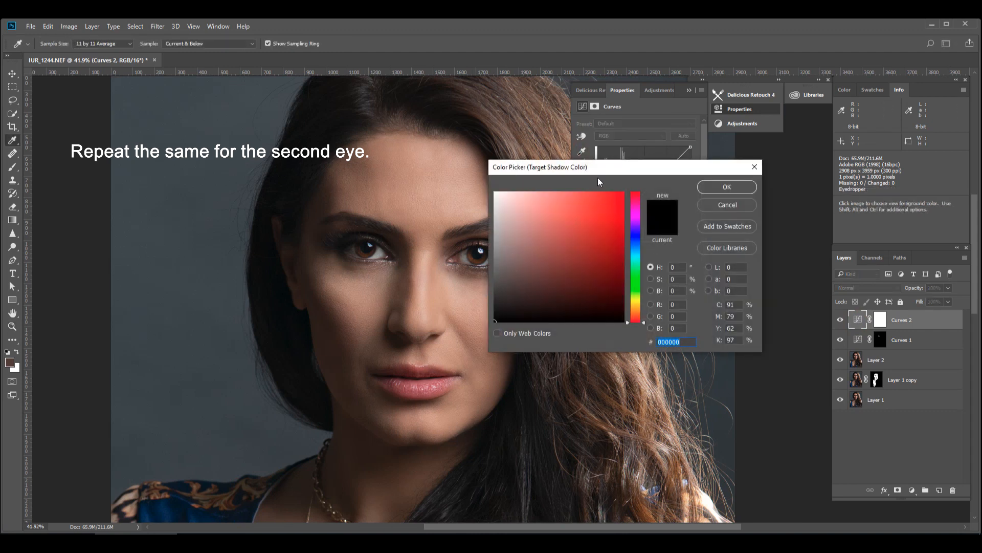
left_click_drag(596, 167, 694, 174)
left_click(500, 281)
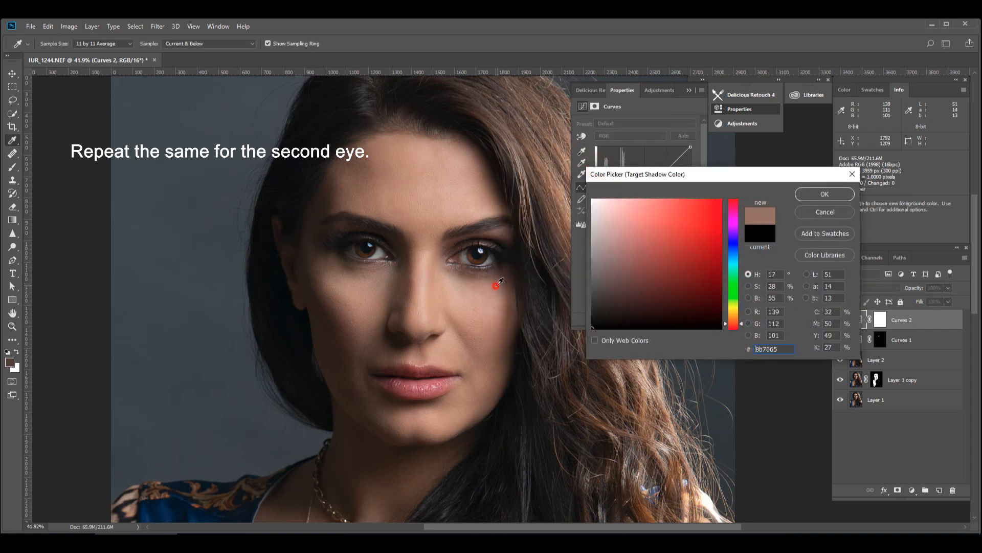
left_click(814, 195)
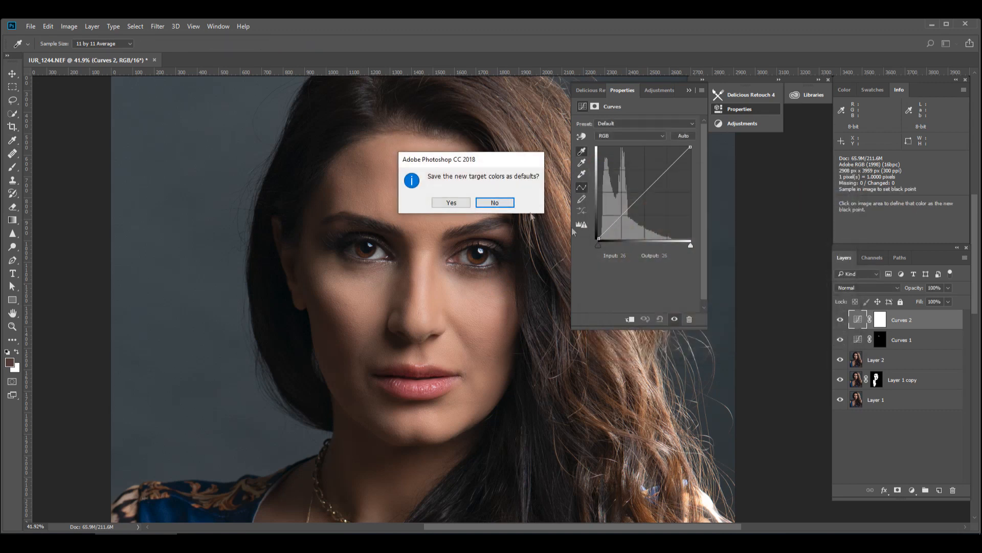
left_click(499, 200)
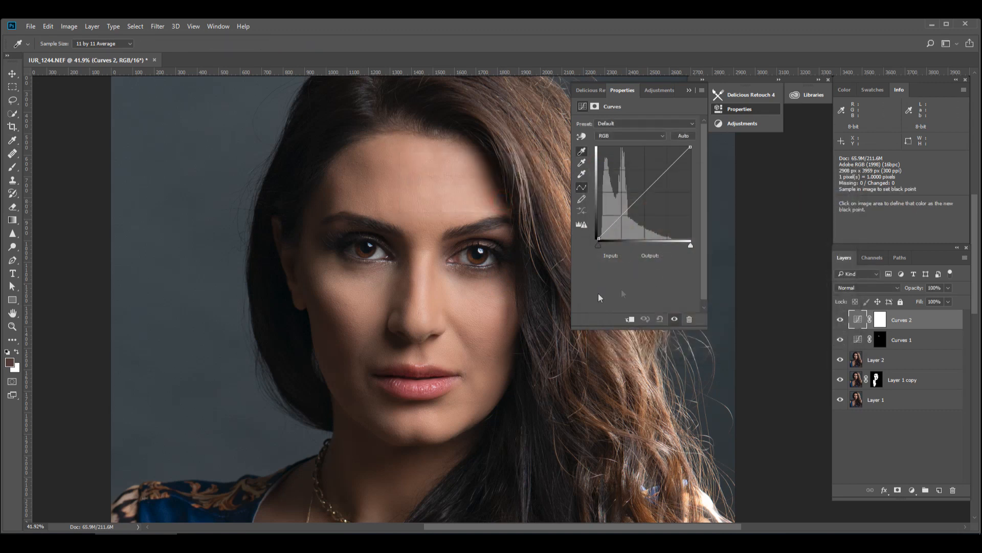
Set the black point on the dark skin directly under the image's right eye and invert the Curves 2 mask to black.
left_click(478, 274)
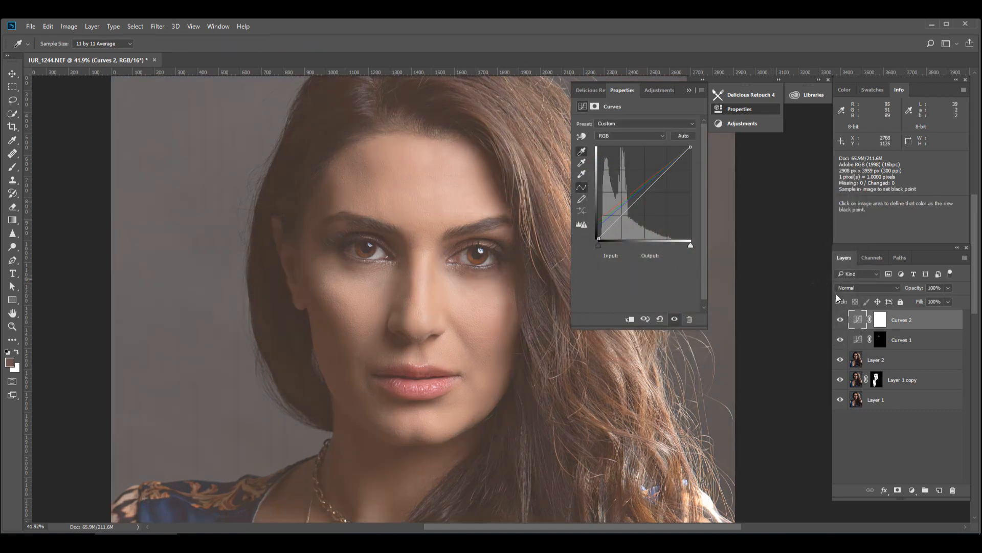
left_click(881, 319)
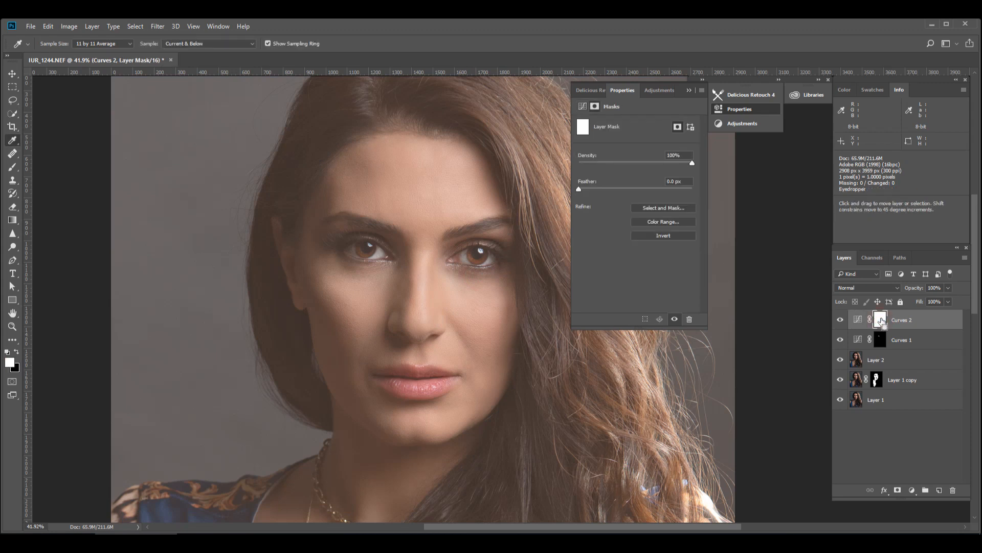
key("ctrl+i")
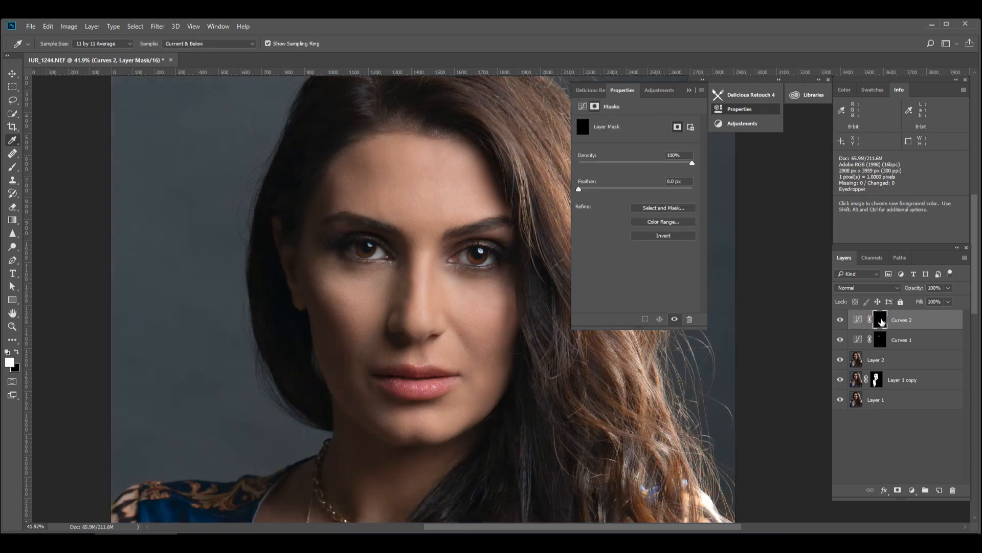
Paint in white with the Brush on the Curves 2 mask over the dark skin under the image's right eye.
left_click(689, 92)
key("z")
left_click_drag(375, 174, 632, 371)
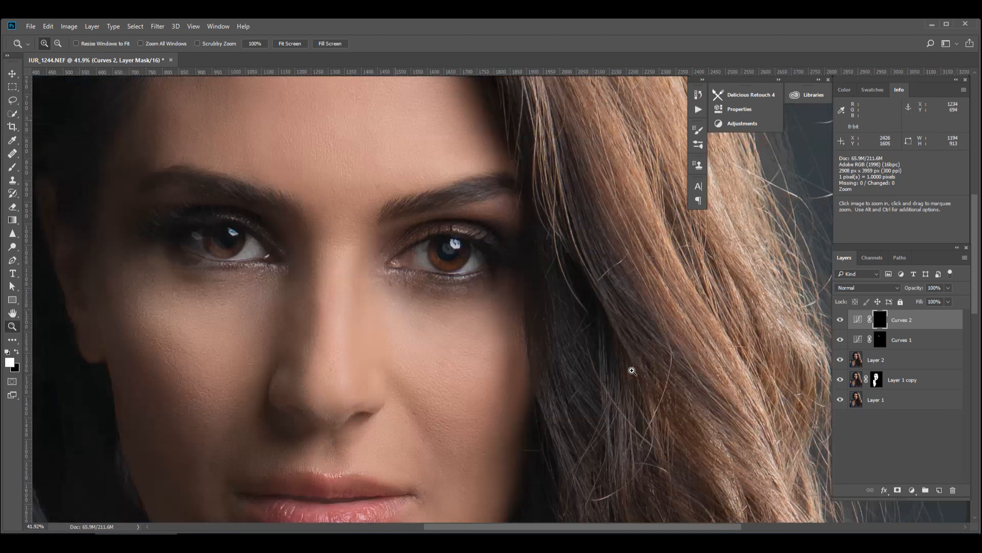
left_click(13, 168)
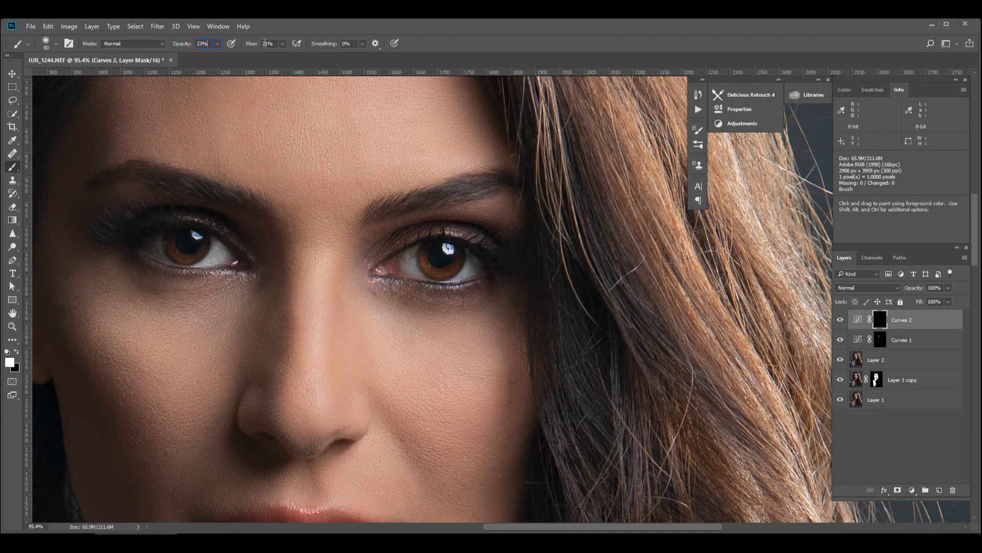
left_click_drag(382, 299, 435, 313)
mouse_move(497, 302)
left_mouse_down()
mouse_move(449, 337)
mouse_move(389, 301)
mouse_move(481, 318)
mouse_move(503, 334)
left_mouse_up()
left_click_drag(392, 299, 457, 309)
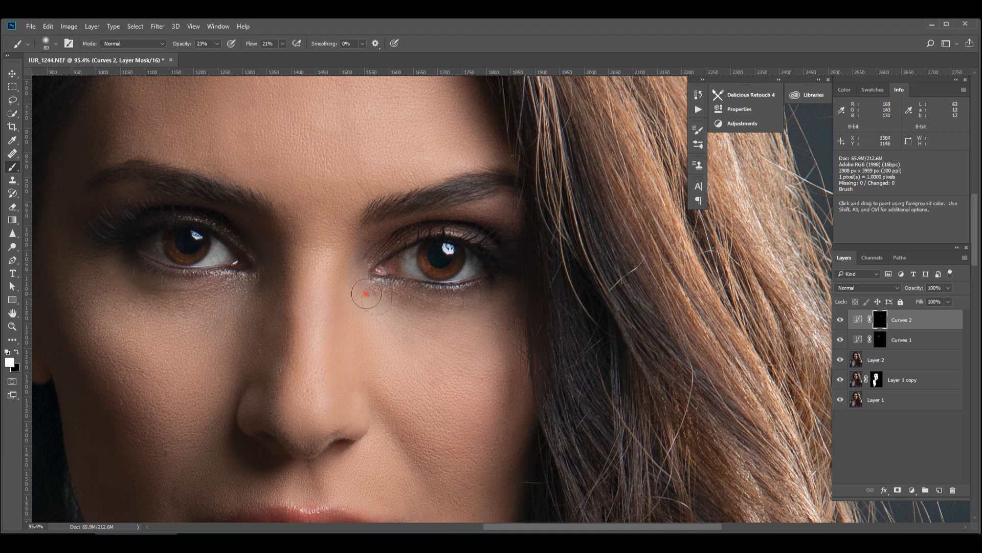
Compare the face with Curves 2 hidden and shown, and lower that layer's opacity to 61%.
key("z")
left_click(423, 339, "alt")
left_click(840, 319)
left_click(840, 319)
left_click(948, 288)
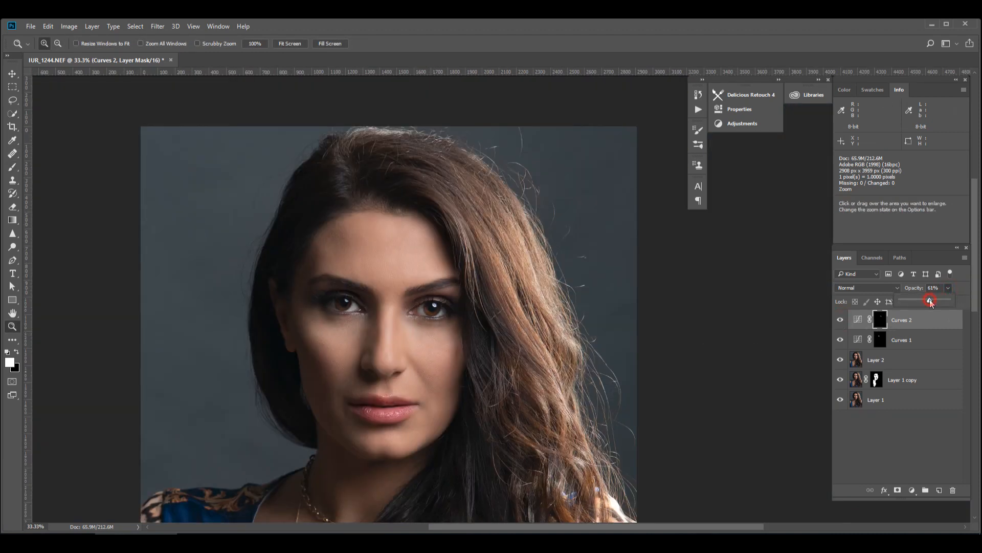
Group the Curves 1 and Curves 2 layers together.
left_click(923, 341)
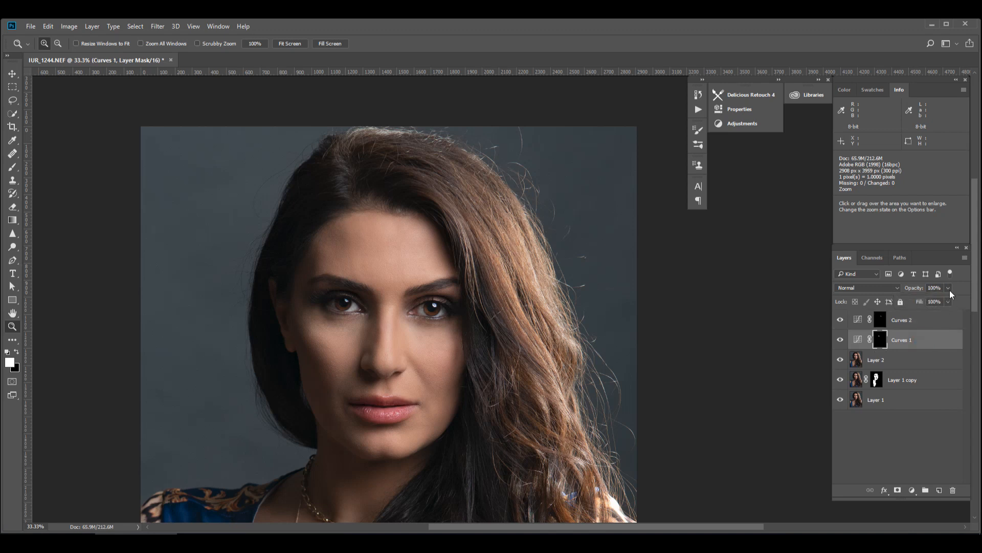
left_click(932, 320, "shift")
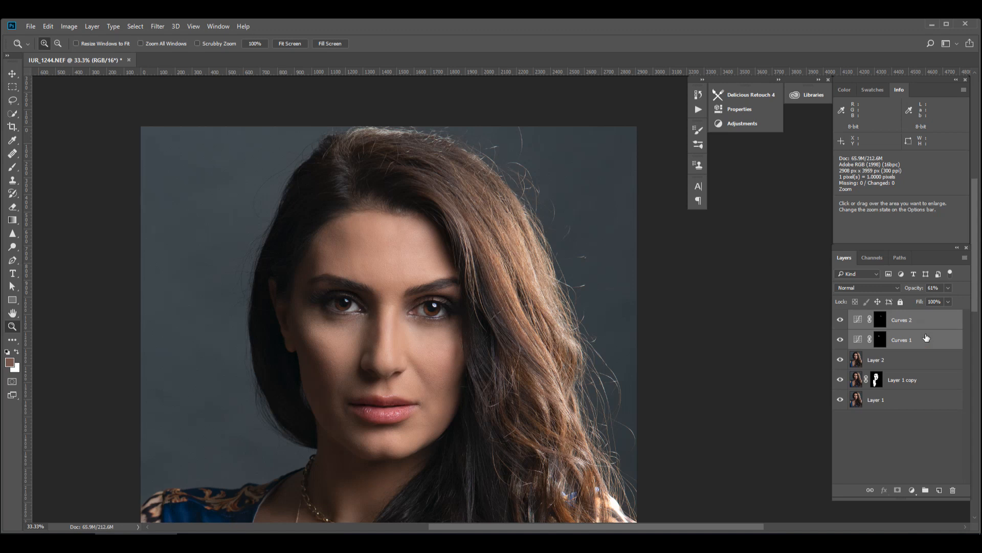
key("ctrl+g")
Compare the eye areas and the whole portrait with the group of both Curves corrections hidden and shown.
left_click(839, 316)
left_click(840, 316)
left_click_drag(264, 207, 582, 463)
left_click(840, 316)
left_click(840, 317)
left_click(840, 316)
left_click(840, 316)
right_click(404, 283)
left_click(410, 295)
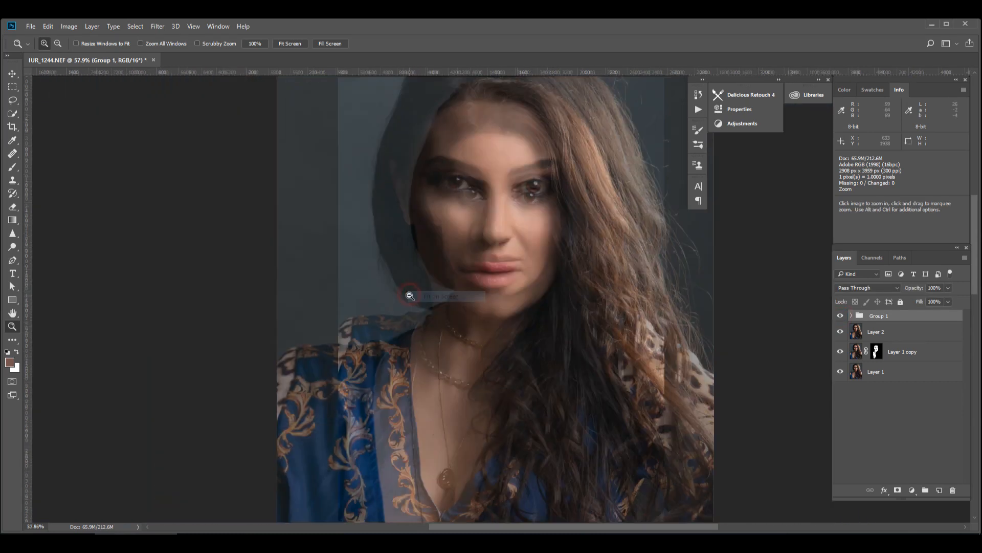
left_click(408, 296, "alt")
left_click_drag(395, 119, 643, 338)
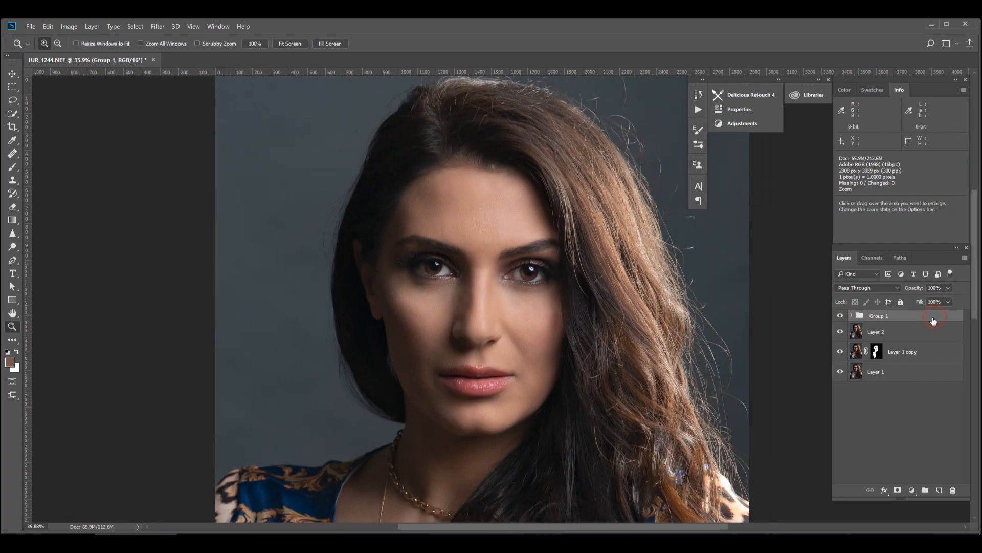